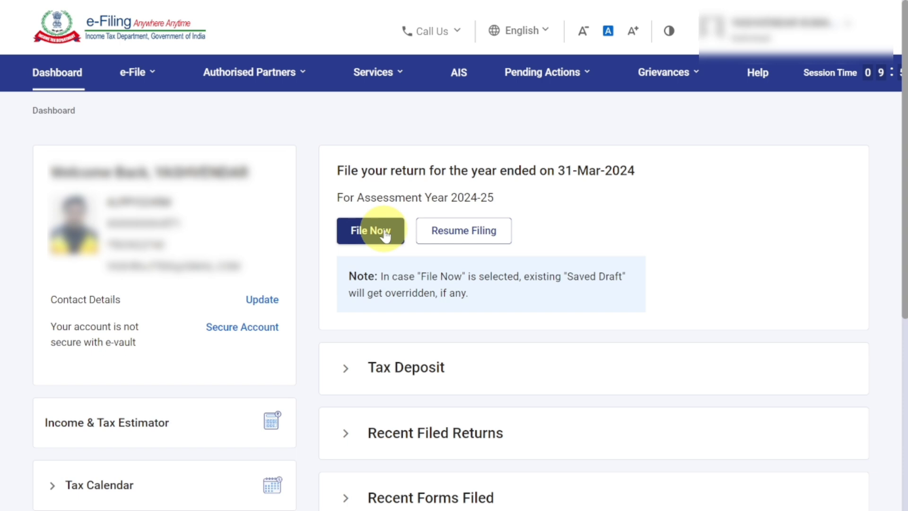
Start an income tax return for assessment year 2024-25 in Online filing mode and continue.
click(150, 80)
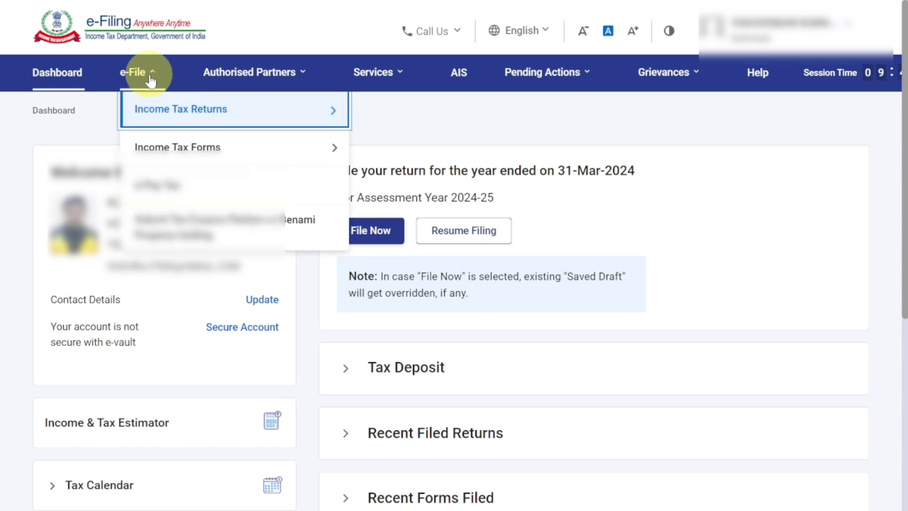
mouse_move(159, 112)
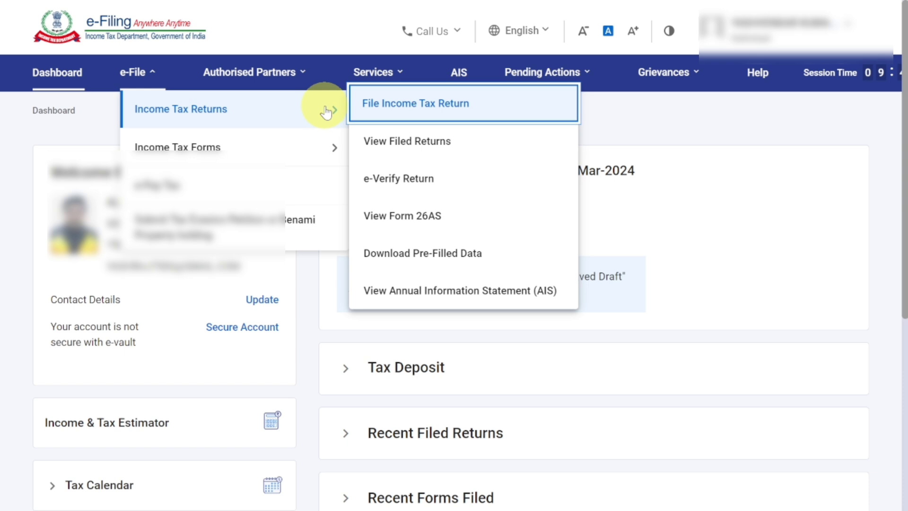
click(395, 110)
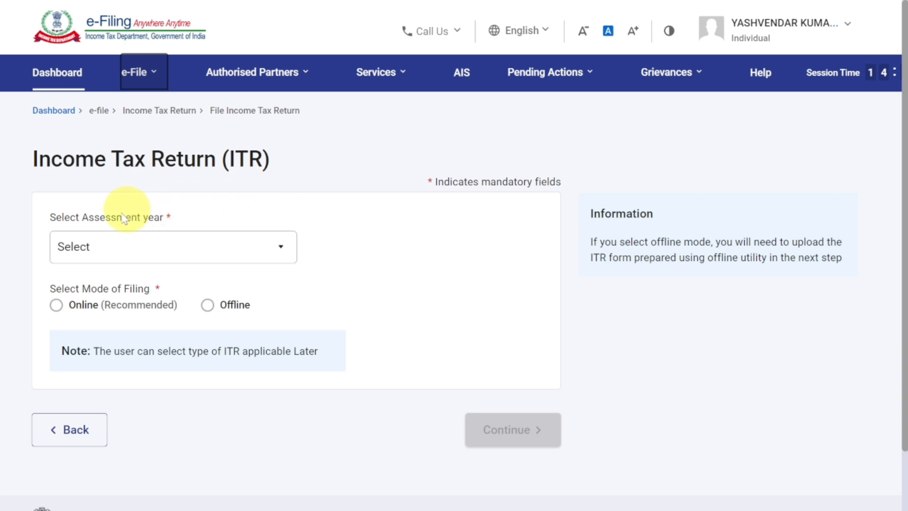
click(160, 244)
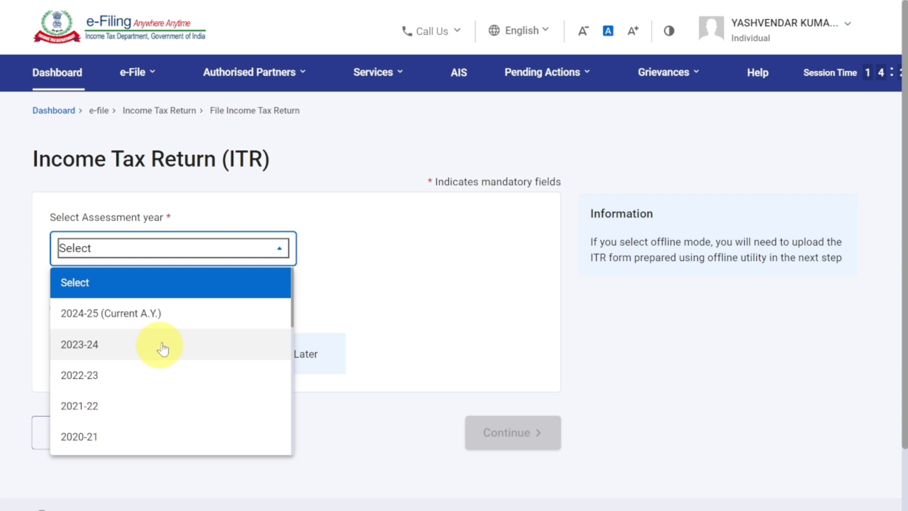
click(178, 316)
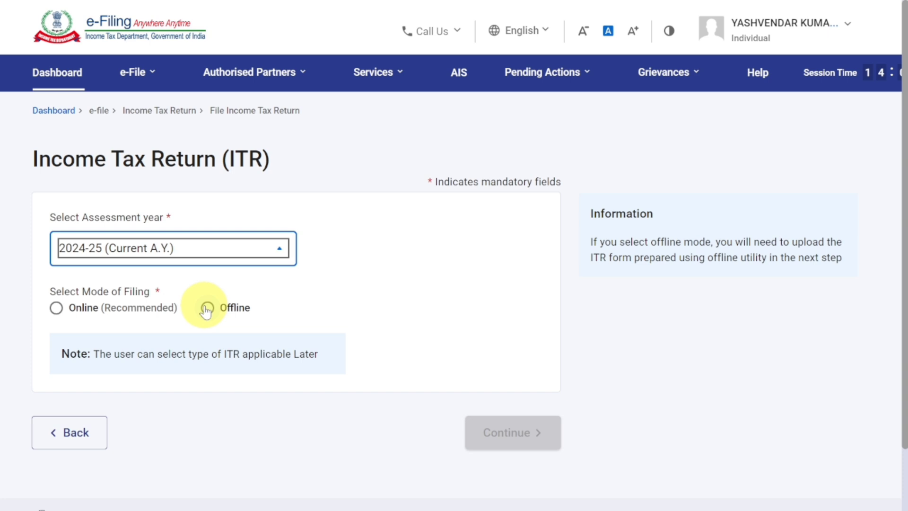
click(61, 310)
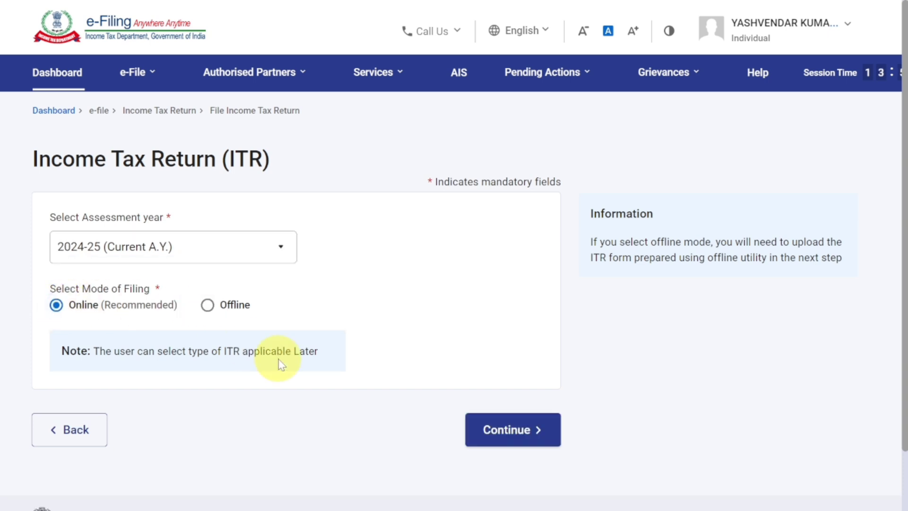
click(513, 434)
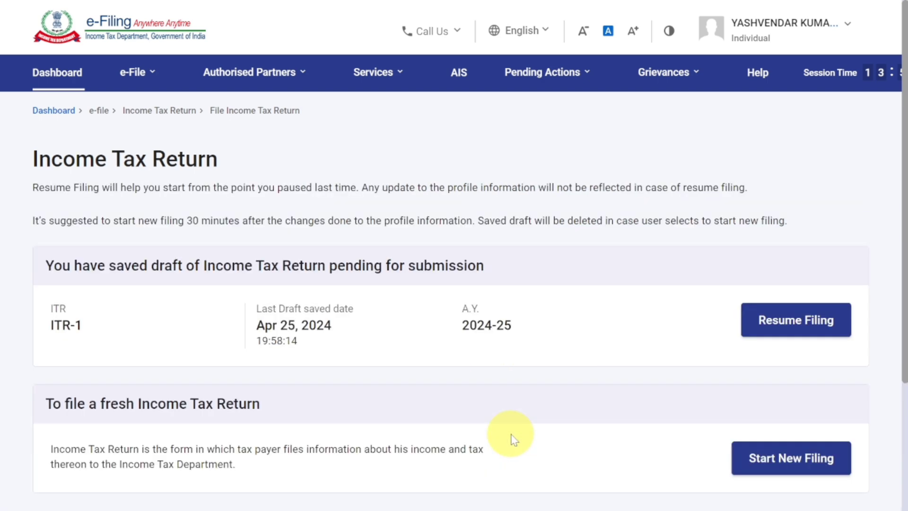
Start a new filing instead of resuming the saved draft, and continue with the status Individual.
scroll(515, 439, down, 4)
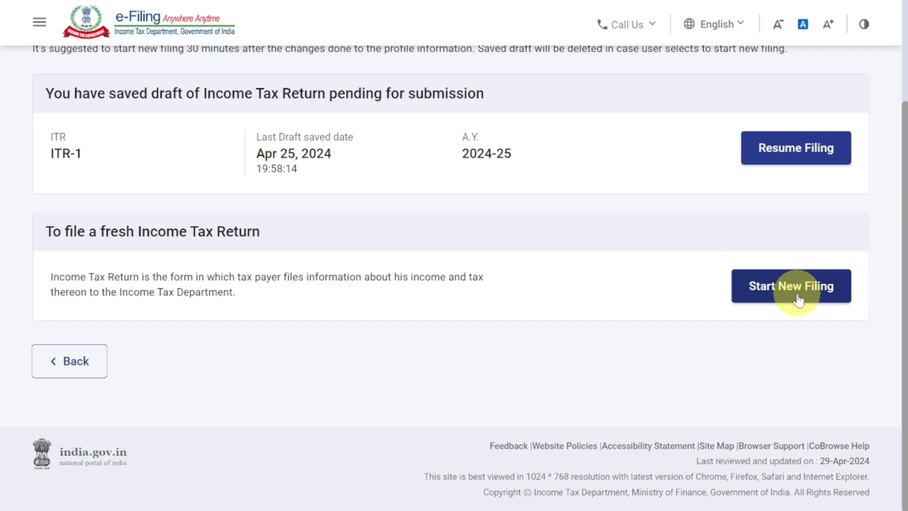
click(798, 300)
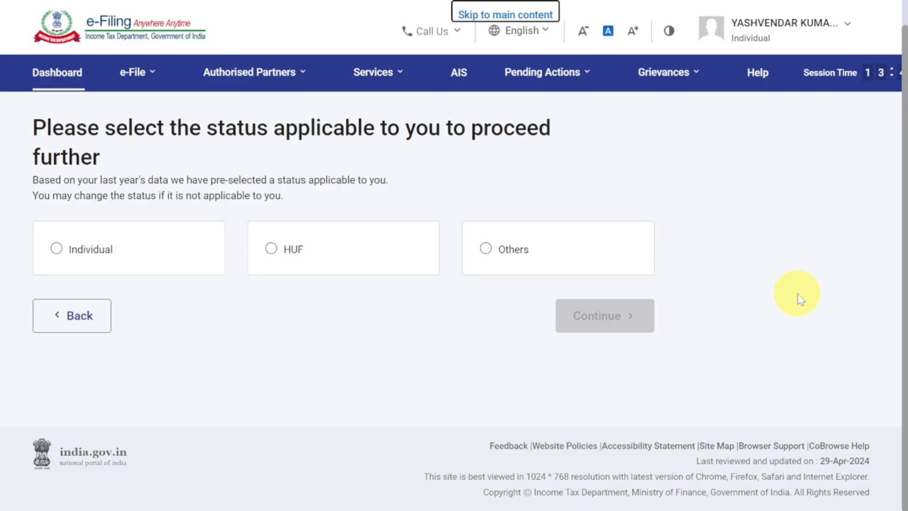
click(135, 268)
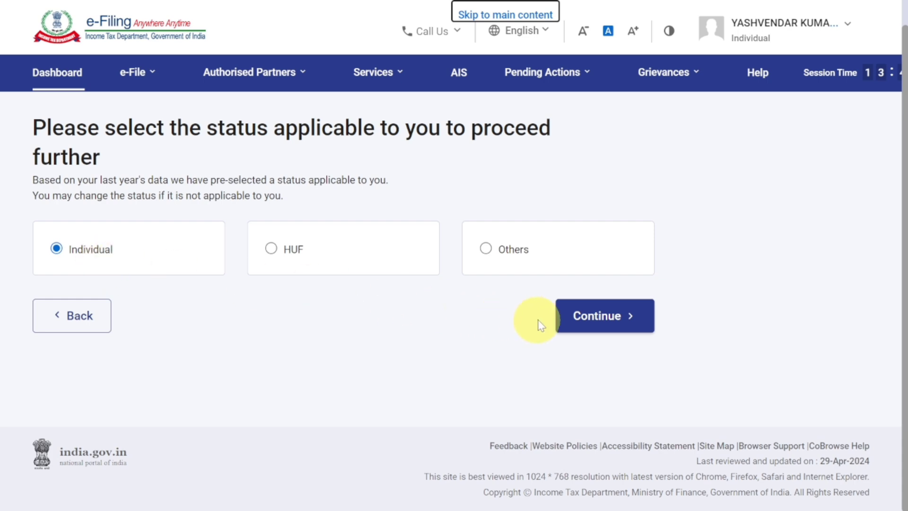
click(573, 321)
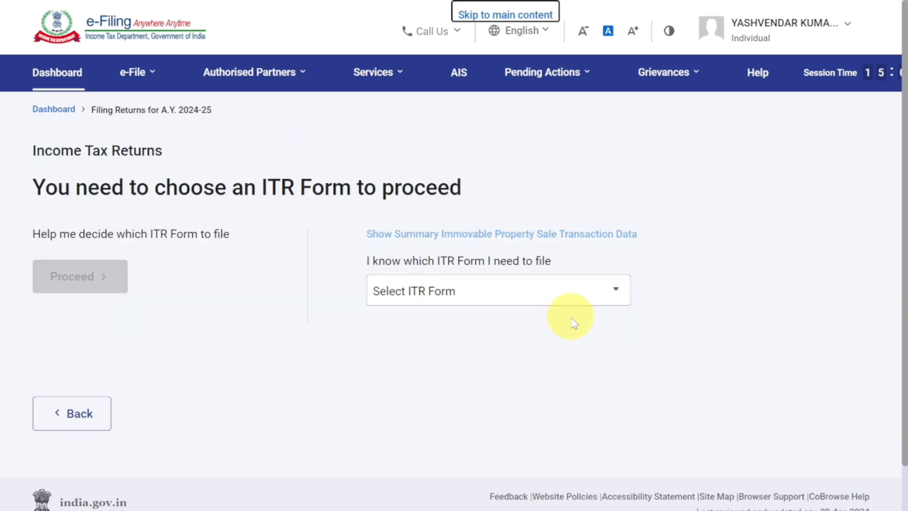
Choose ITR-4 as the return form and proceed with it.
click(434, 286)
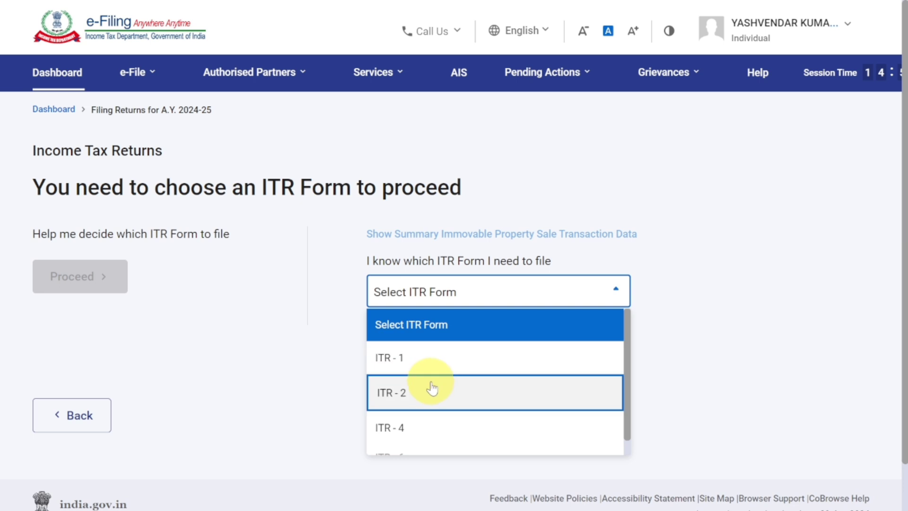
scroll(432, 428, down, 1)
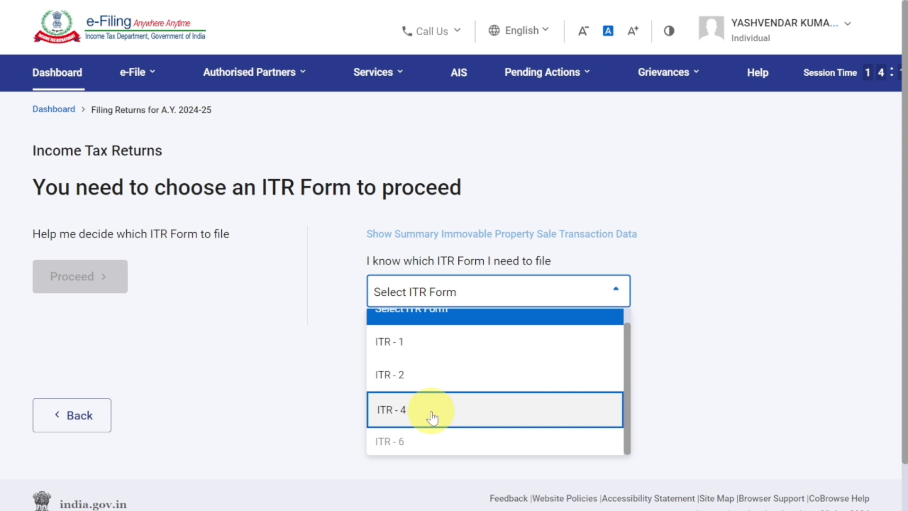
click(432, 418)
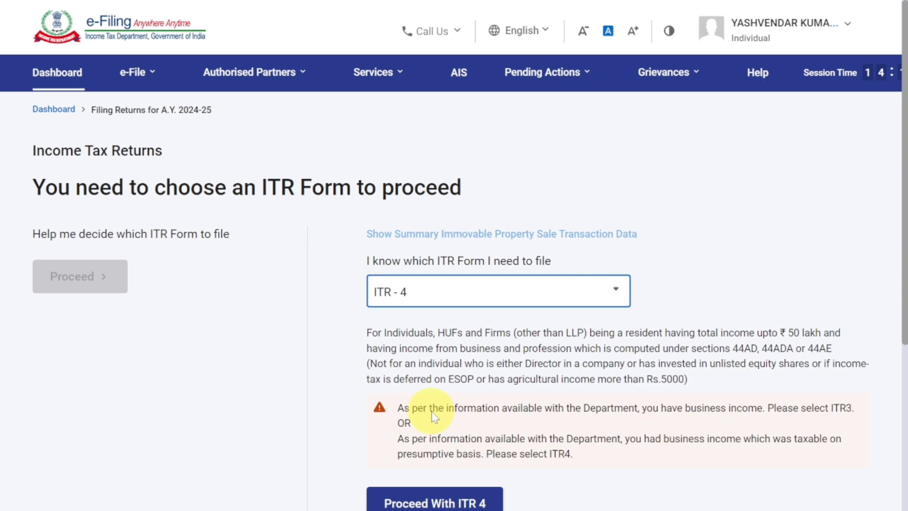
scroll(432, 419, down, 3)
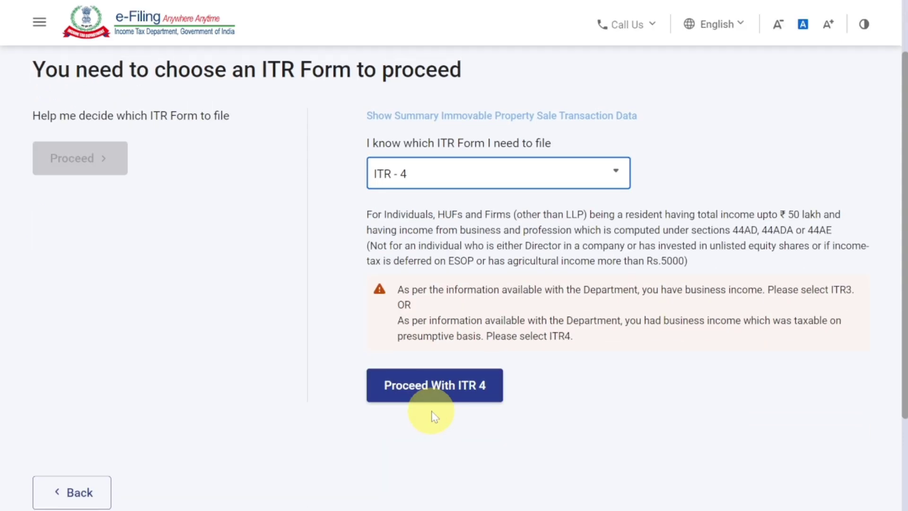
click(442, 397)
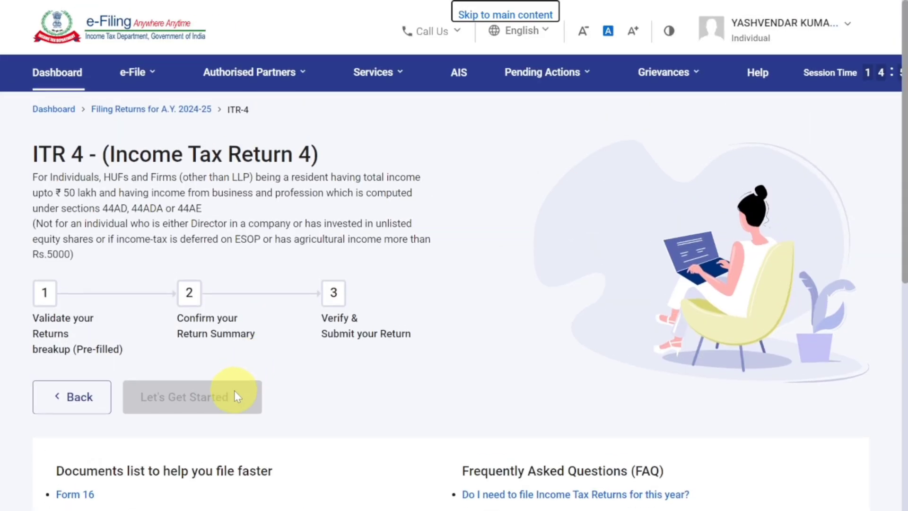
Get started with ITR-4 and give "Taxable income is more than basic exemption limit" as the filing reason.
click(232, 393)
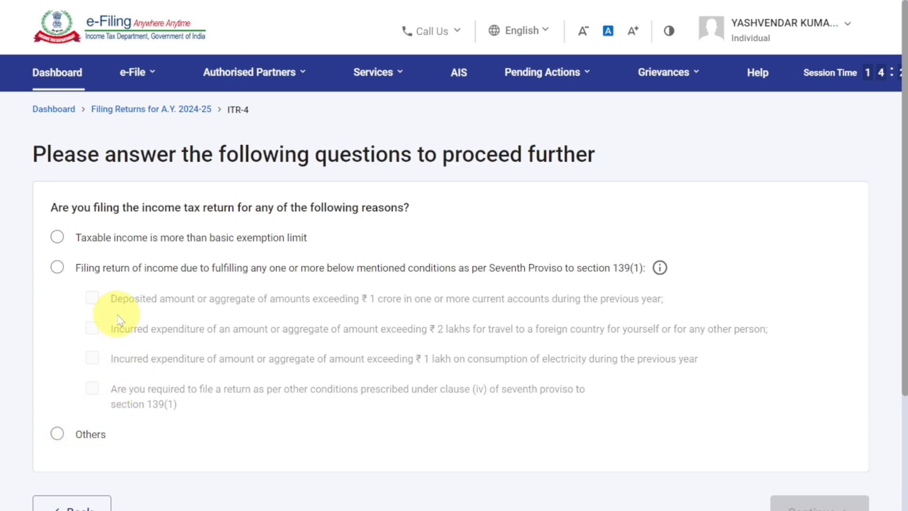
click(56, 236)
scroll(428, 350, down, 3)
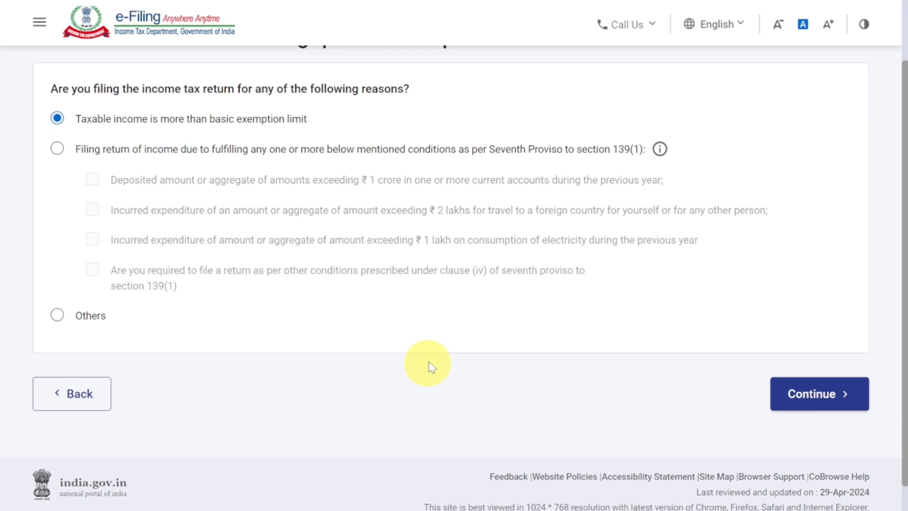
click(795, 392)
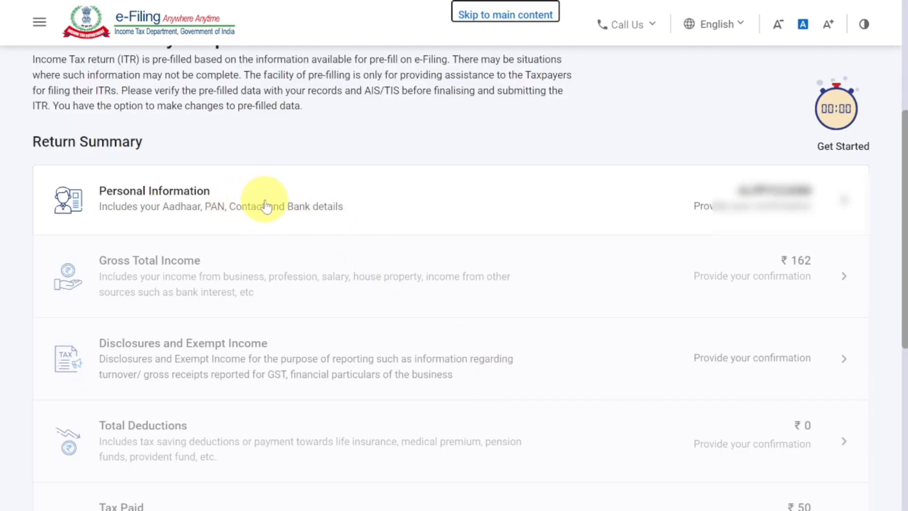
Open the Personal Information section and set Nature of Employment to Others.
click(291, 207)
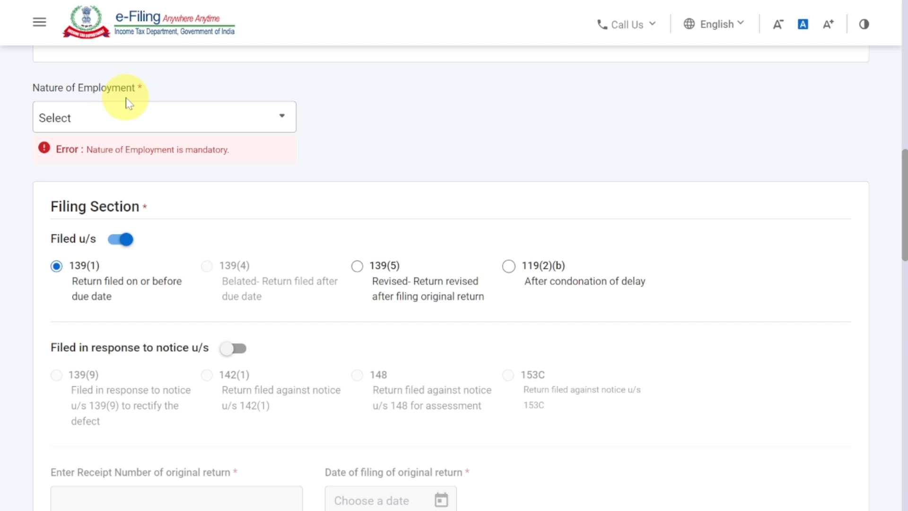
click(126, 117)
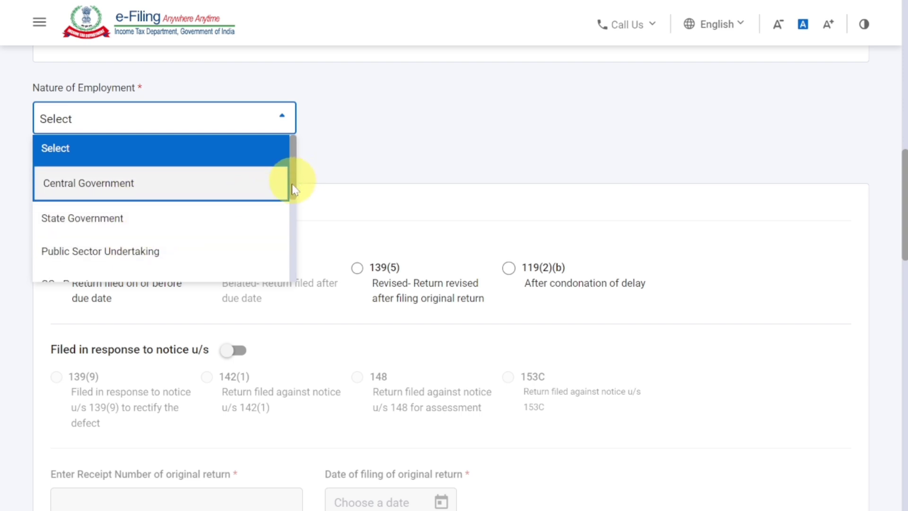
scroll(293, 190, down, 2)
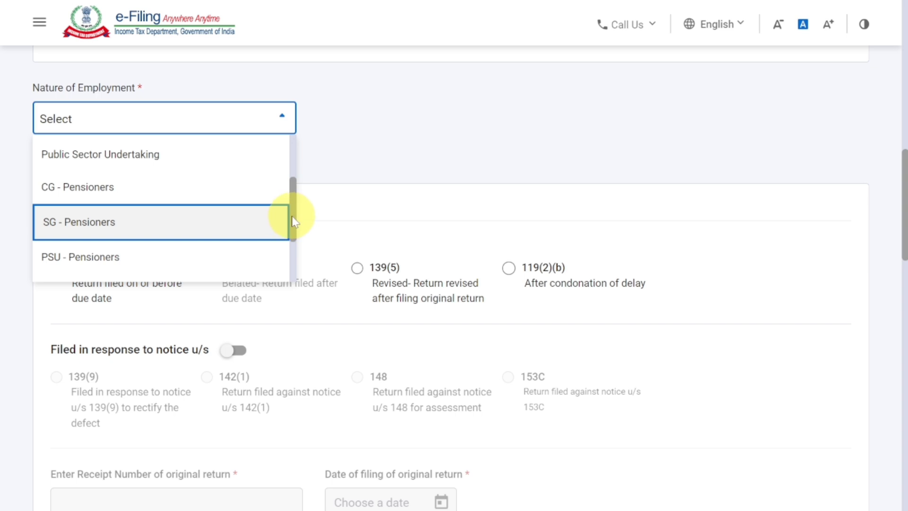
scroll(291, 237, down, 3)
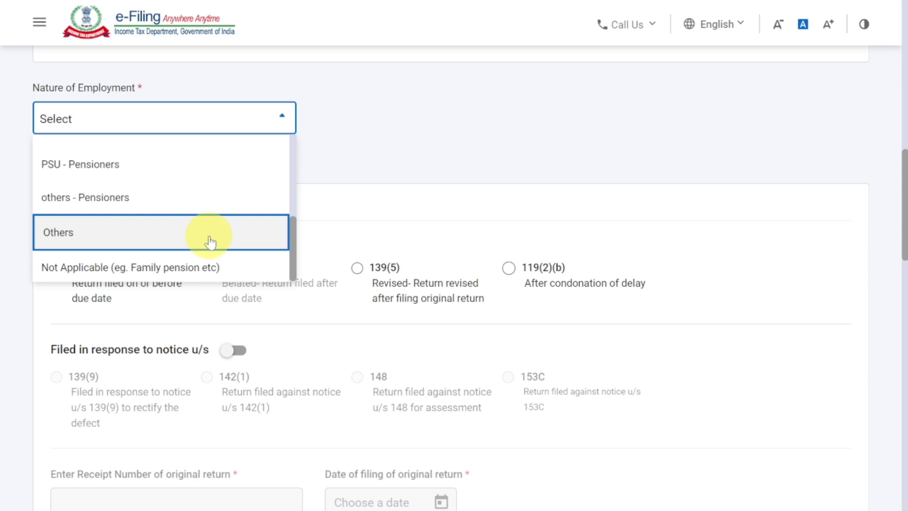
click(211, 242)
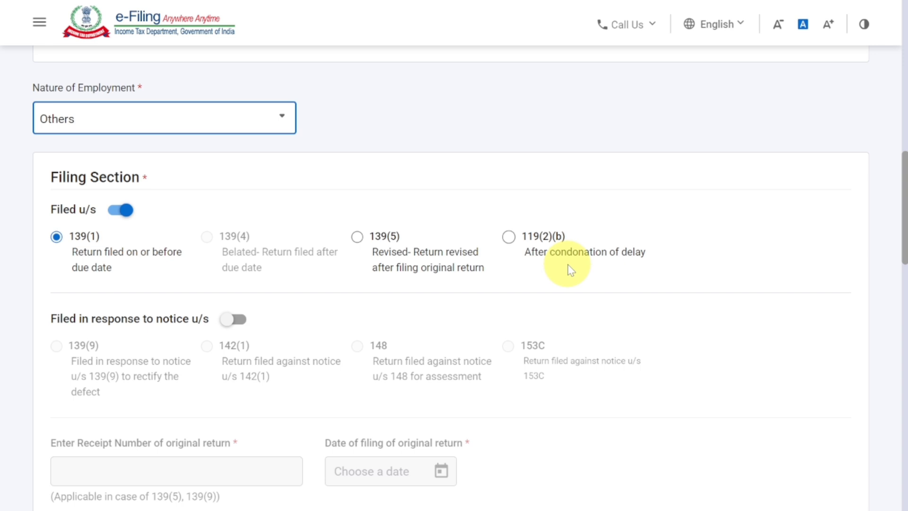
Review the filing section and new tax regime option, and answer No to filing by a representative assessee.
scroll(571, 270, down, 8)
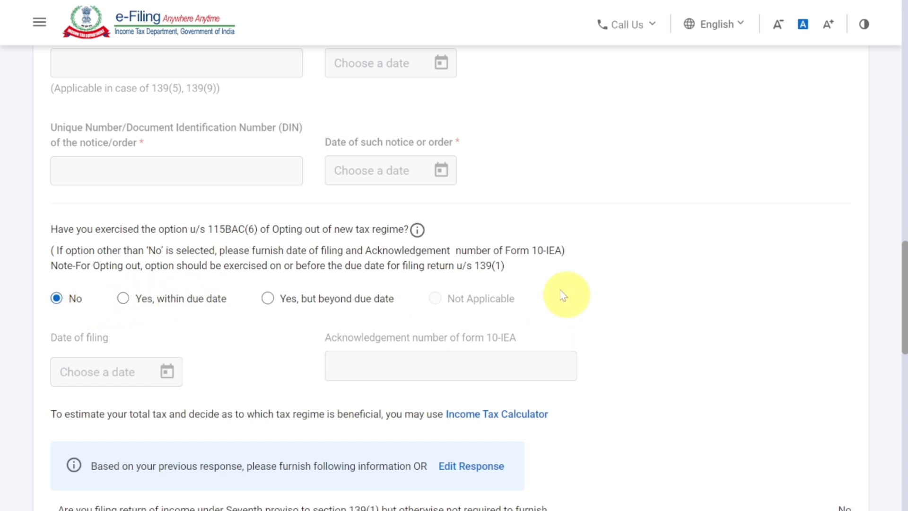
drag(503, 251, 559, 252)
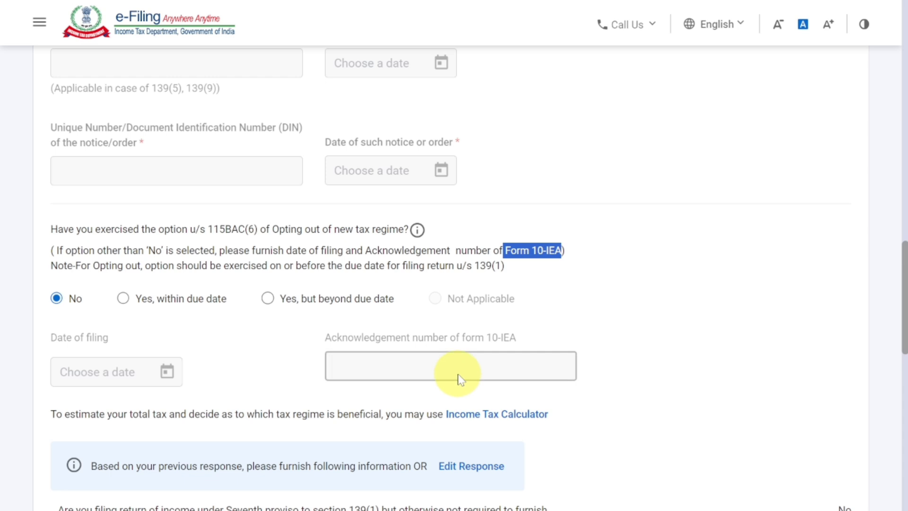
scroll(458, 377, down, 3)
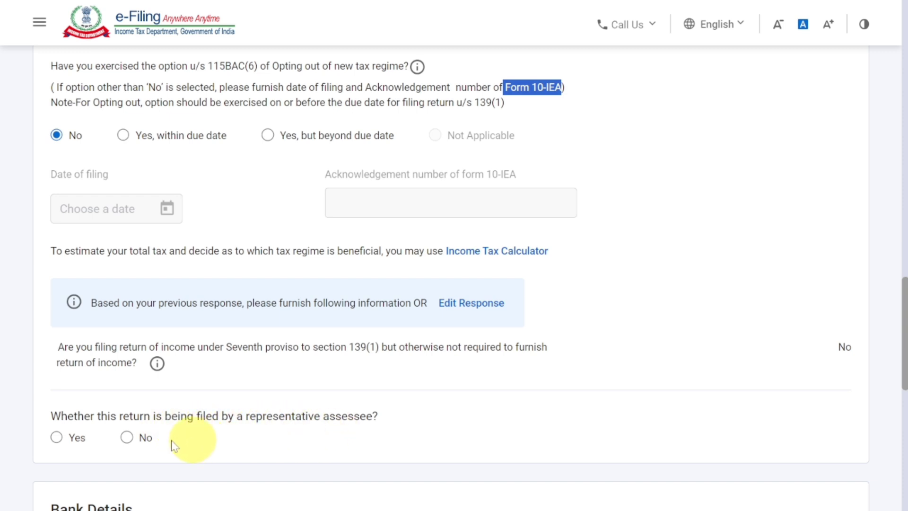
click(127, 438)
scroll(293, 217, down, 10)
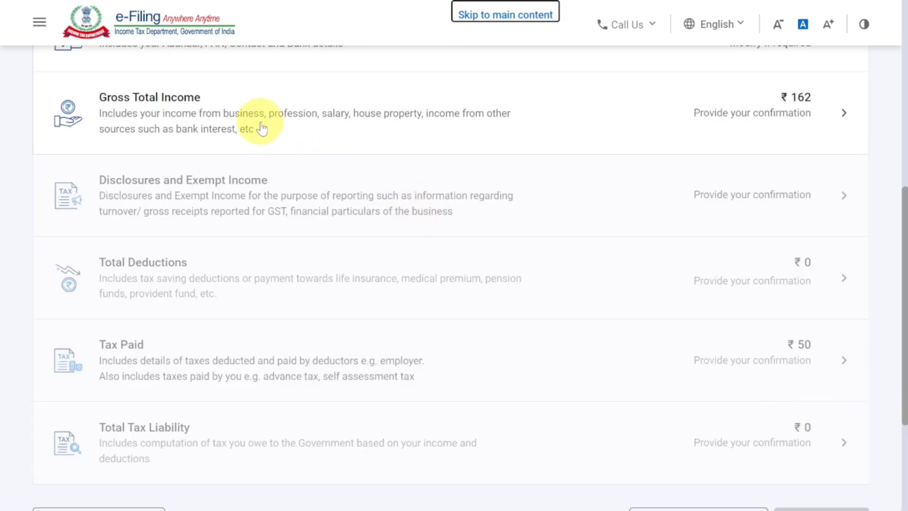
Open the Gross Total Income section and continue past the salary exemption questions without answering them.
click(306, 111)
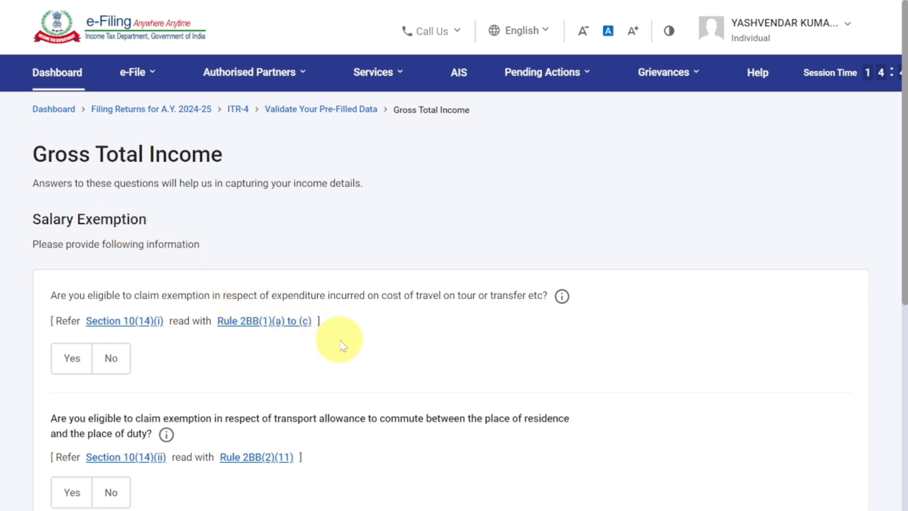
scroll(341, 343, down, 6)
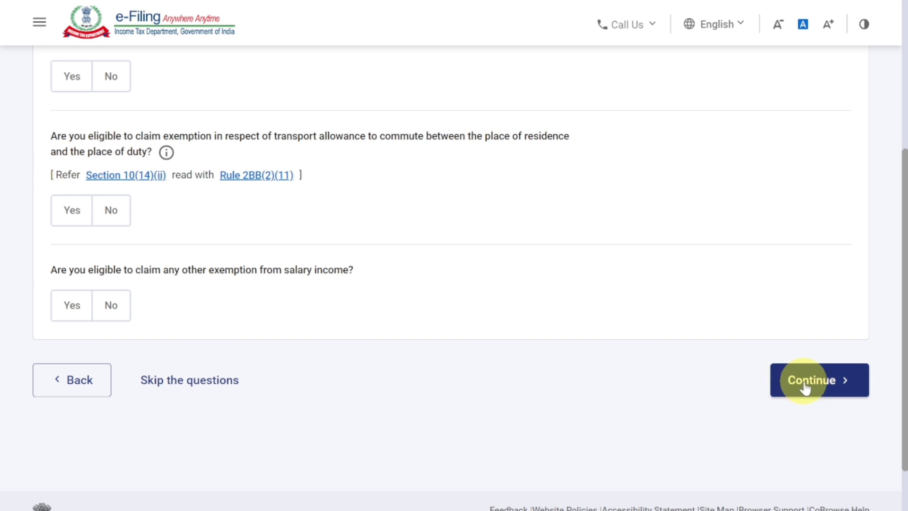
click(805, 381)
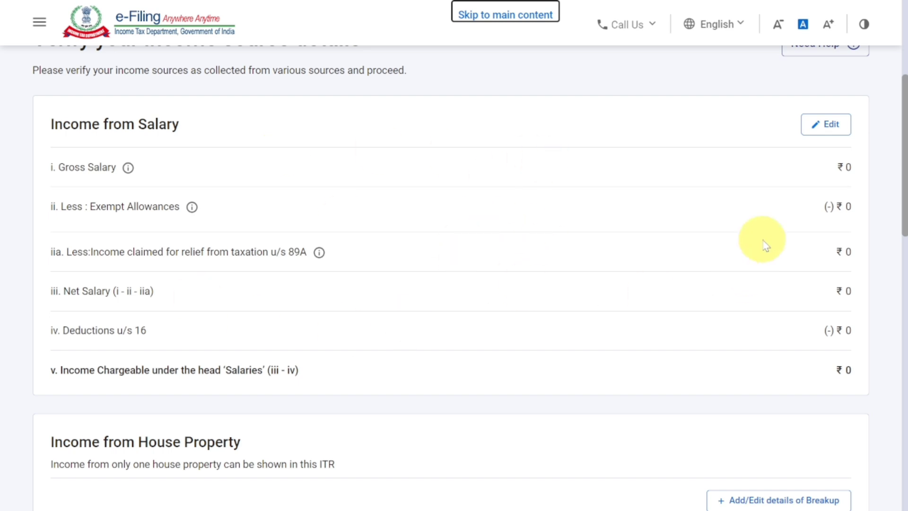
Edit Income from Salary and enter 351000 as the salary per section 17(1).
click(829, 131)
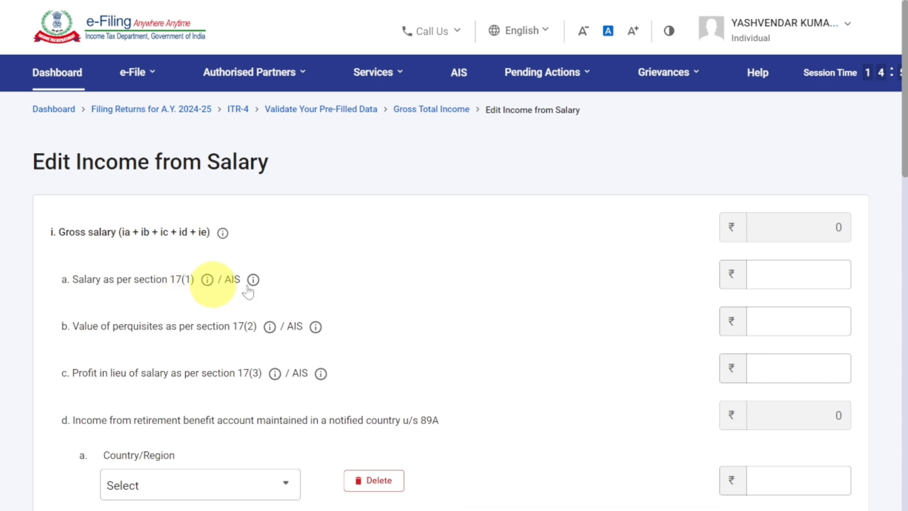
click(799, 280)
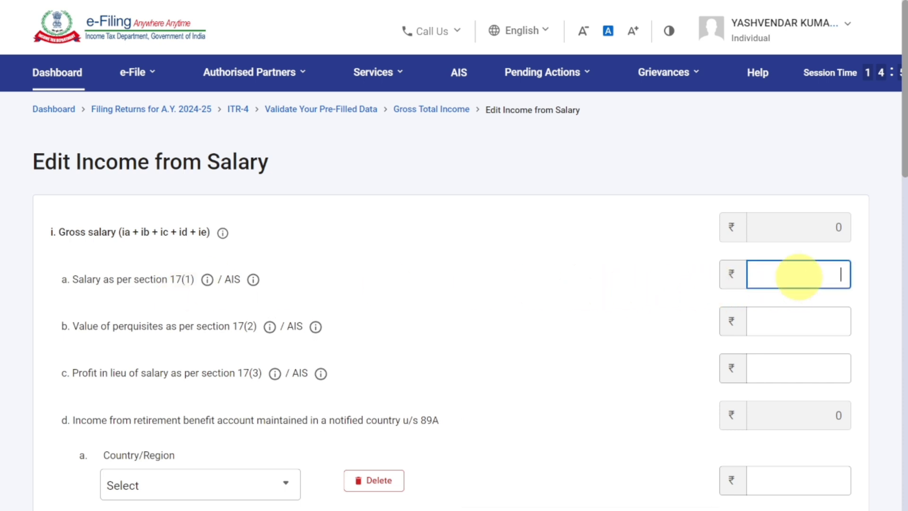
text(351000)
click(623, 276)
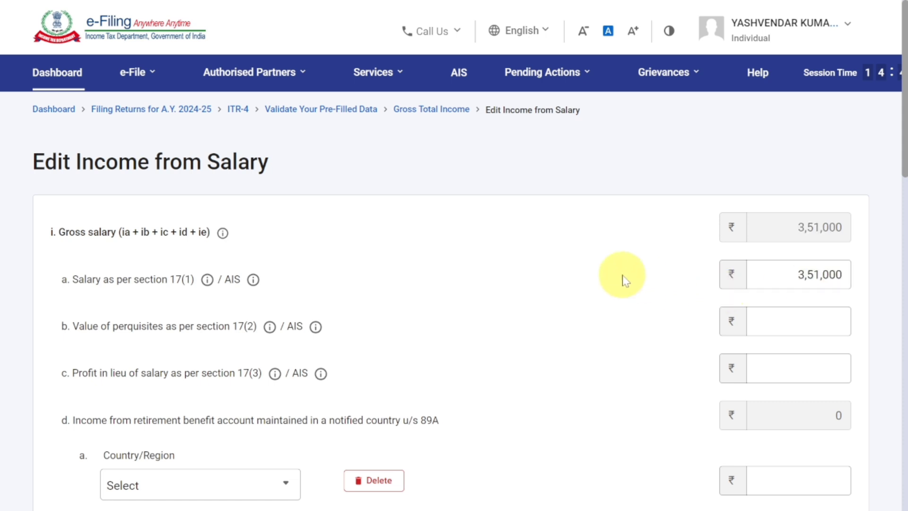
Review the exempt allowances and section 16 deductions, and save the salary income details.
scroll(623, 279, down, 6)
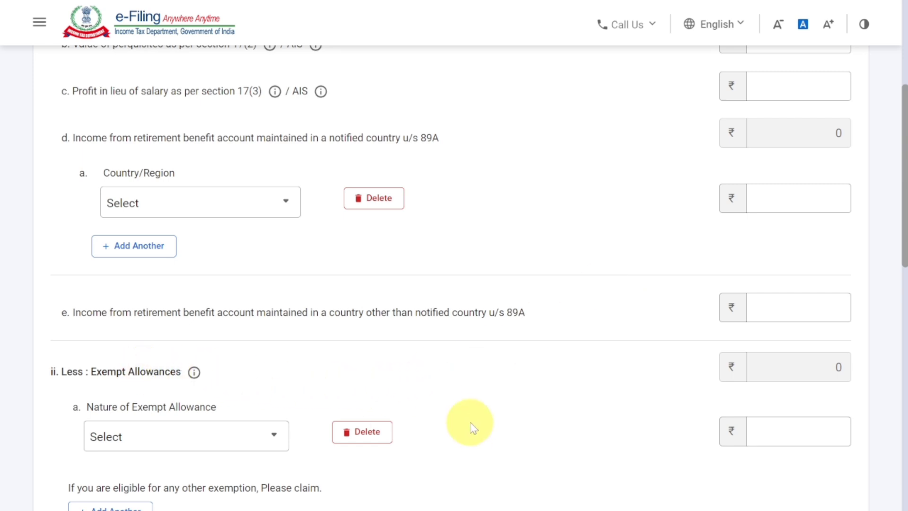
scroll(473, 428, down, 7)
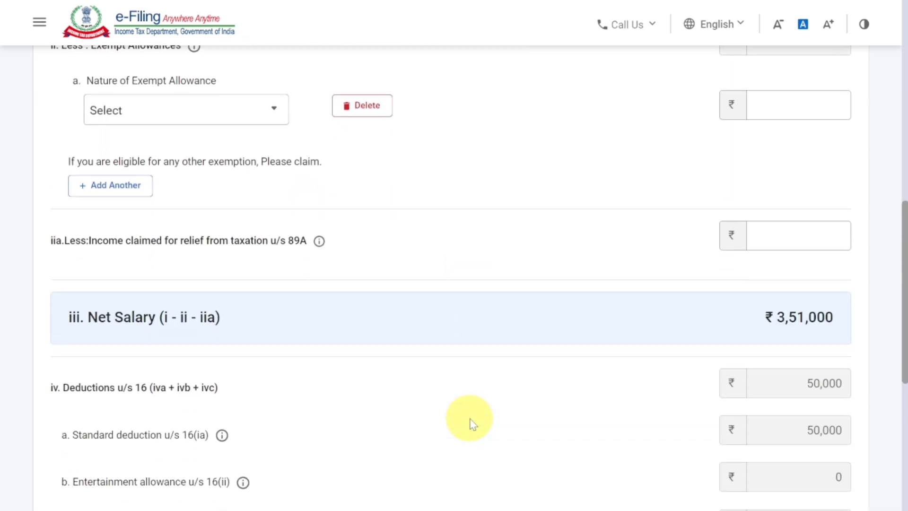
scroll(471, 423, down, 2)
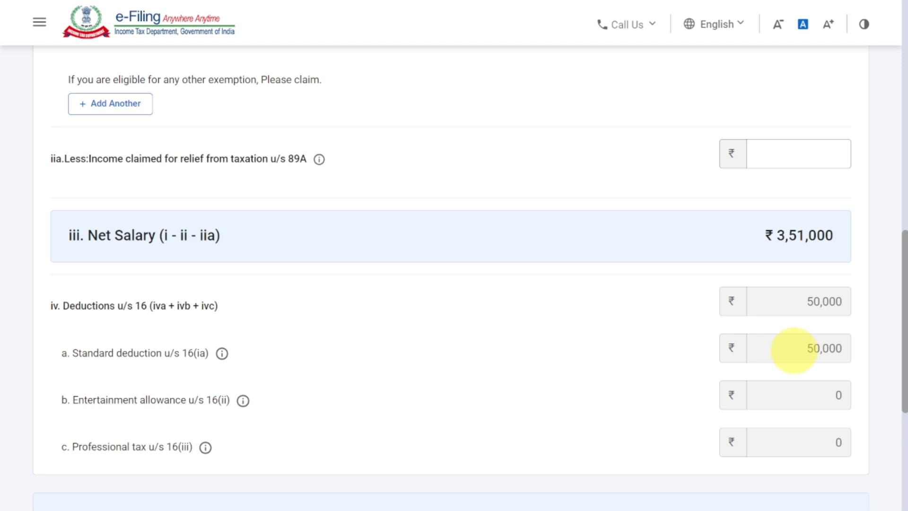
scroll(795, 350, down, 3)
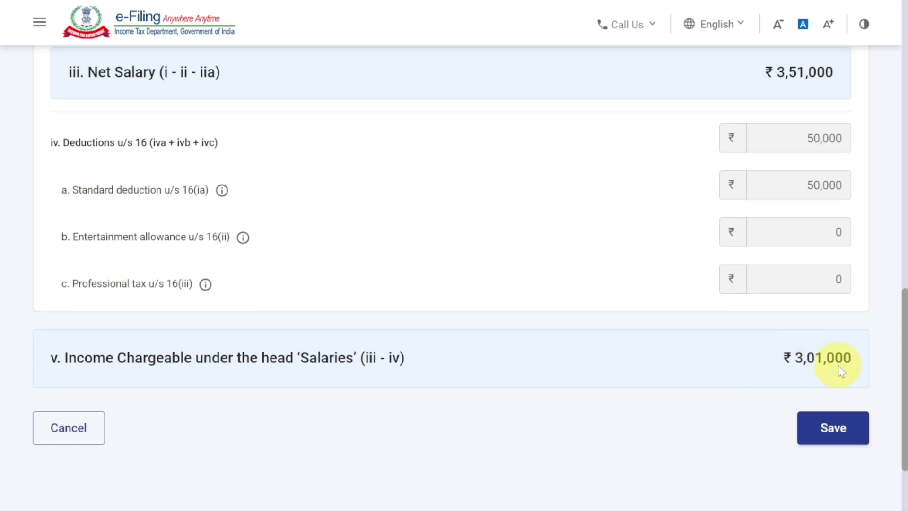
click(840, 431)
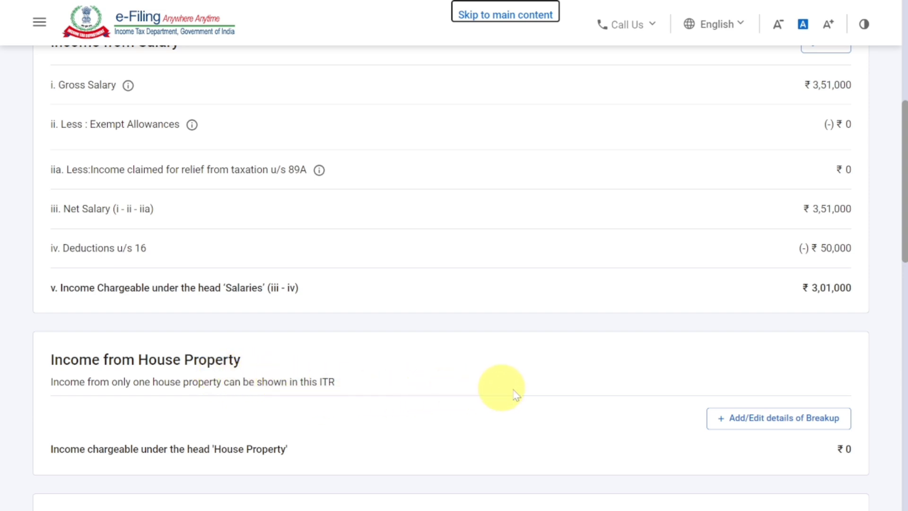
Start adding income from house property and set the type of house property to Let Out.
click(747, 419)
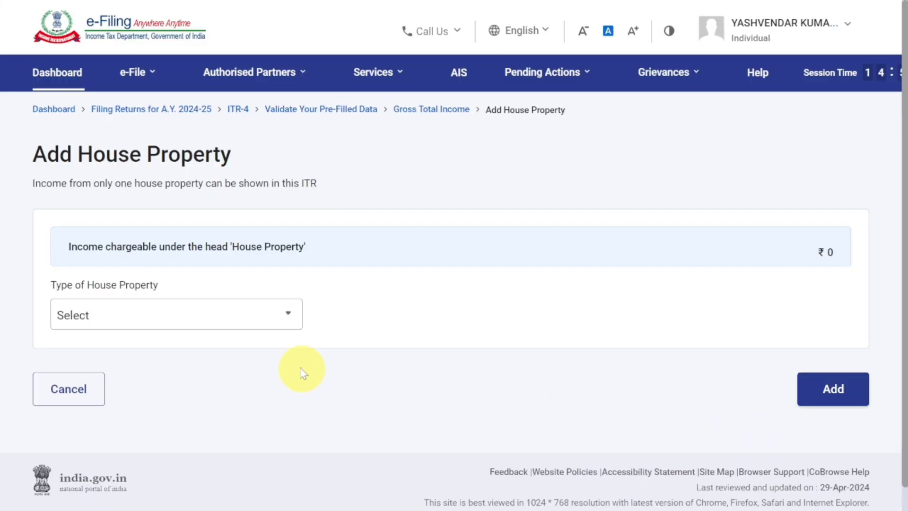
click(145, 306)
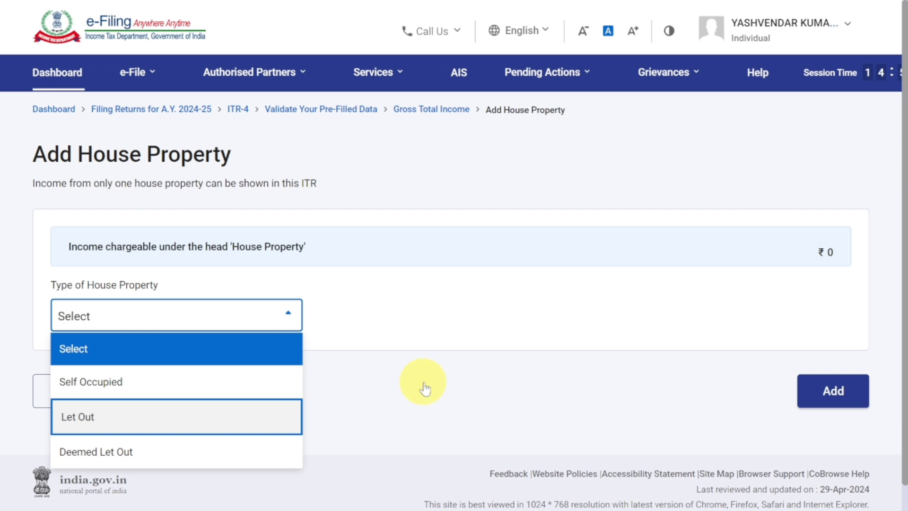
key(Return)
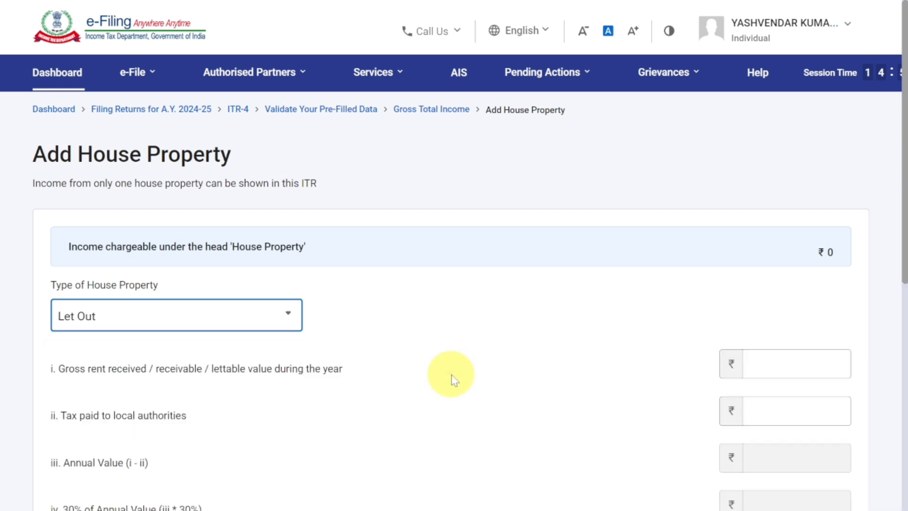
Enter 110500 as the gross rent received during the year for the house property.
key(Tab)
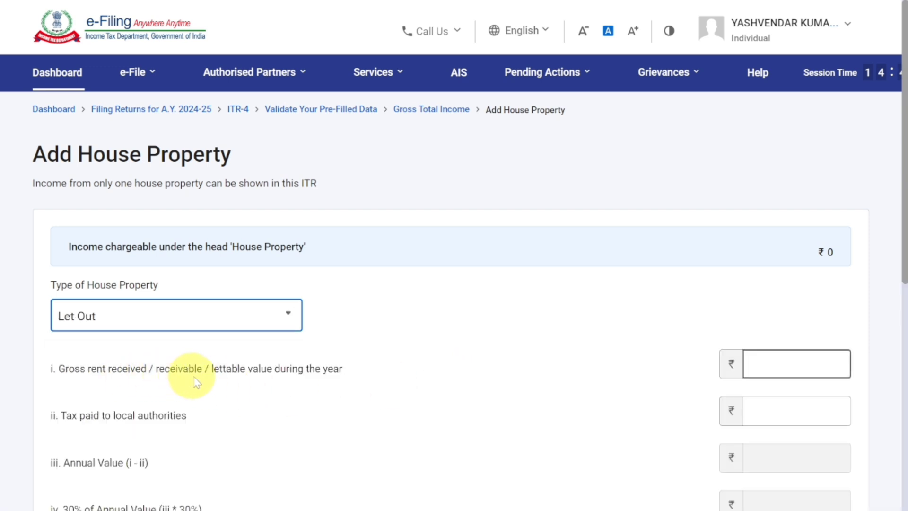
click(794, 363)
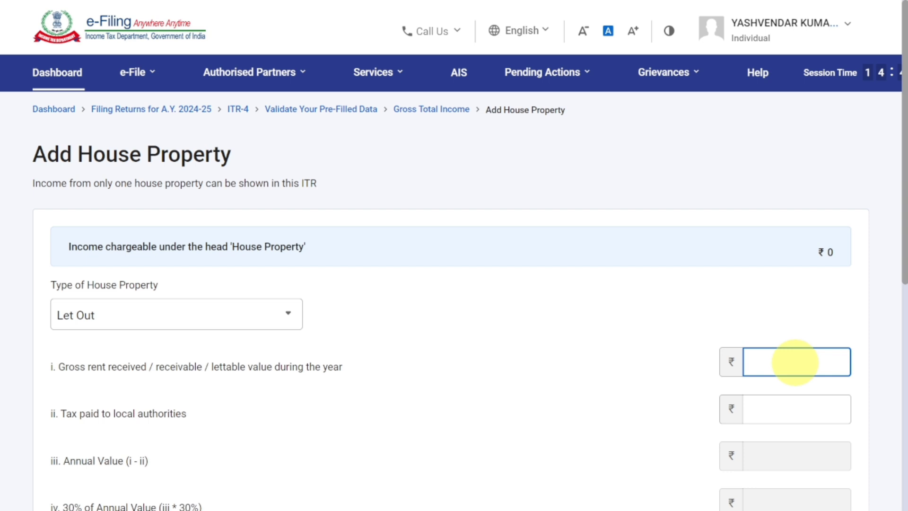
text(110500)
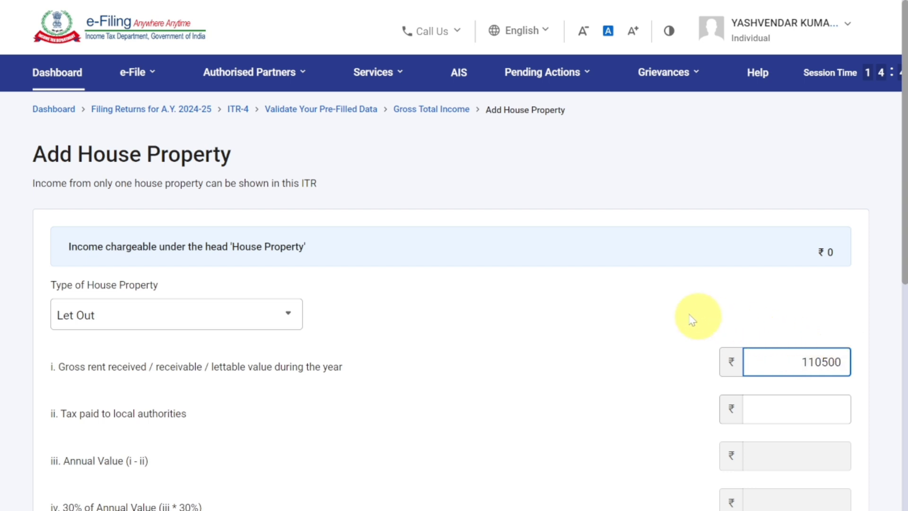
click(687, 317)
Leave the local authority tax, borrowed capital interest and arrears fields blank, and add the house property to the return.
scroll(684, 314, down, 2)
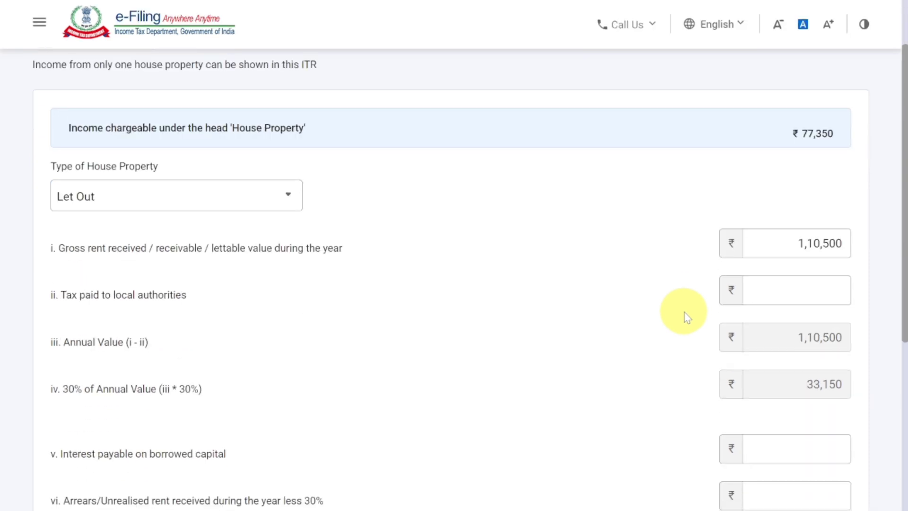
click(169, 305)
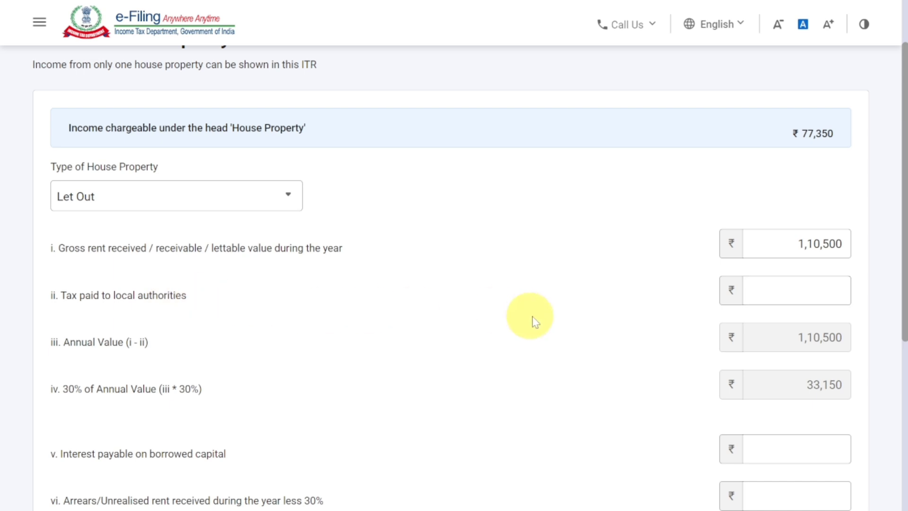
click(825, 294)
scroll(825, 293, down, 2)
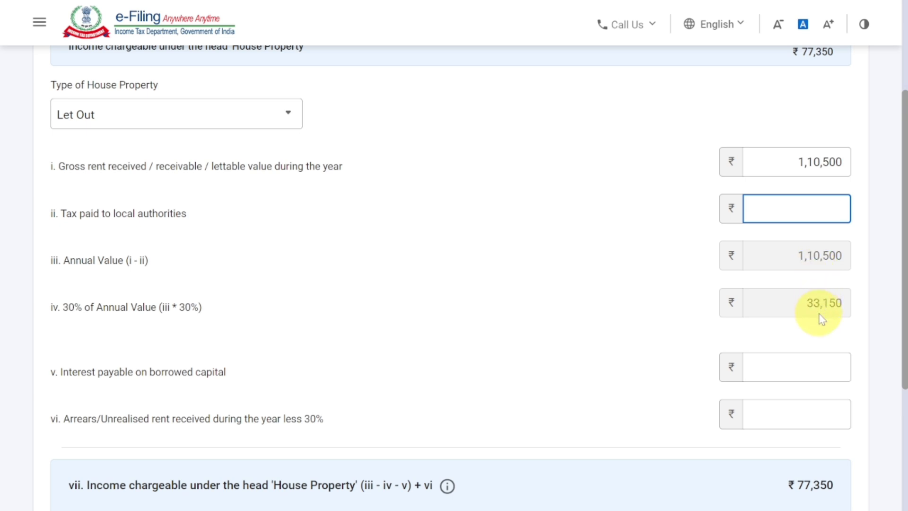
scroll(821, 316, down, 2)
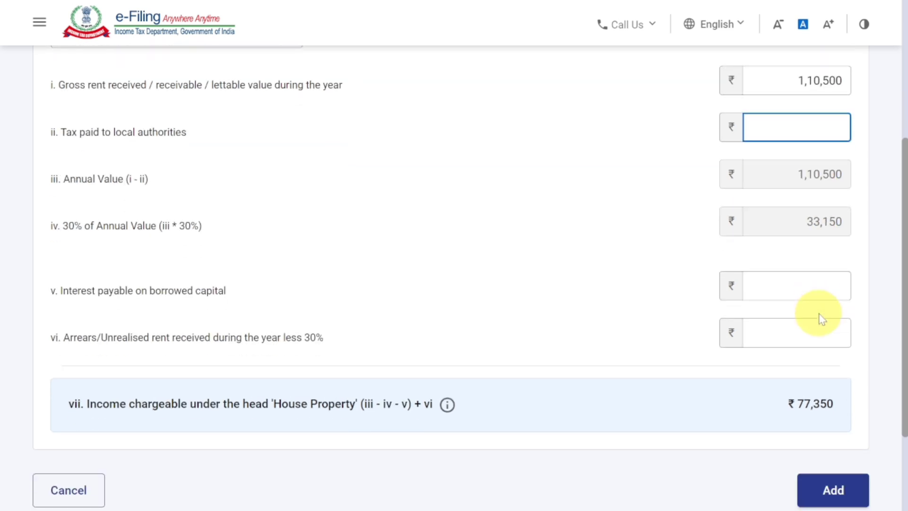
scroll(821, 416, down, 2)
click(828, 416)
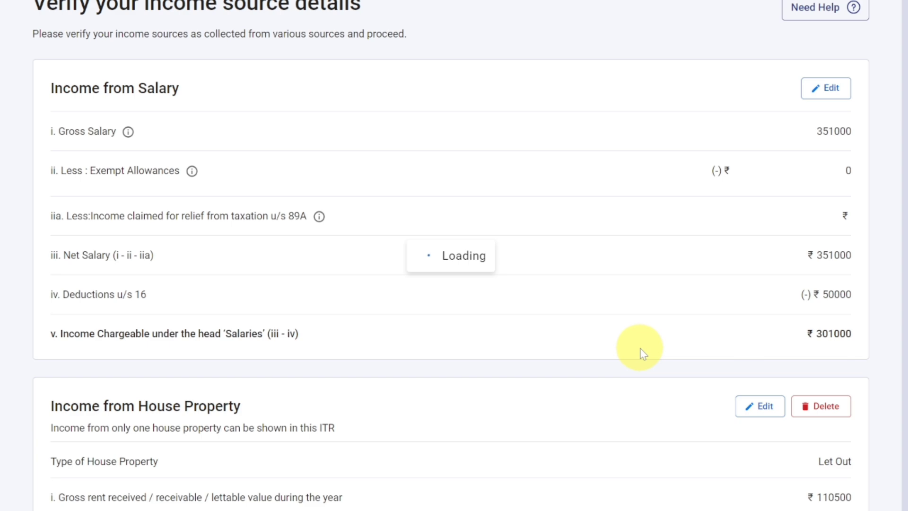
Open the details for income from business or profession, check the Profession section, and return to the Business section under 44AD.
scroll(642, 353, down, 10)
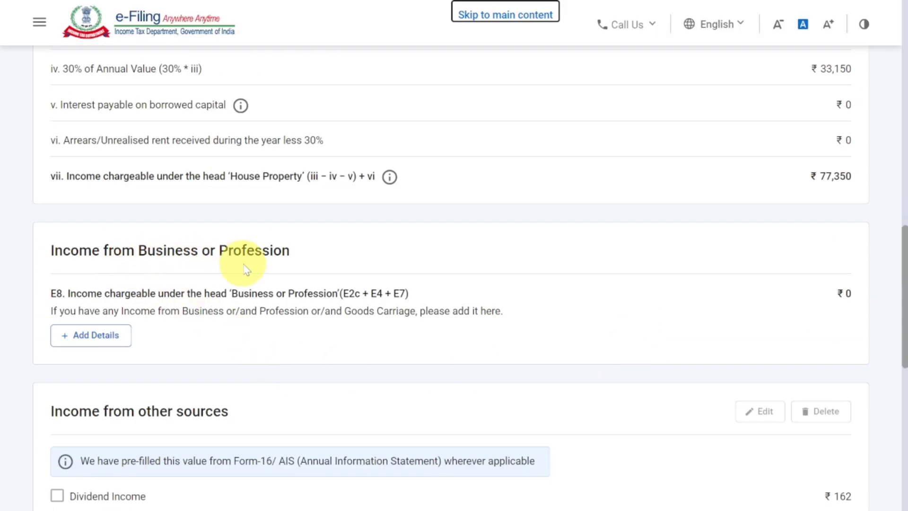
click(103, 338)
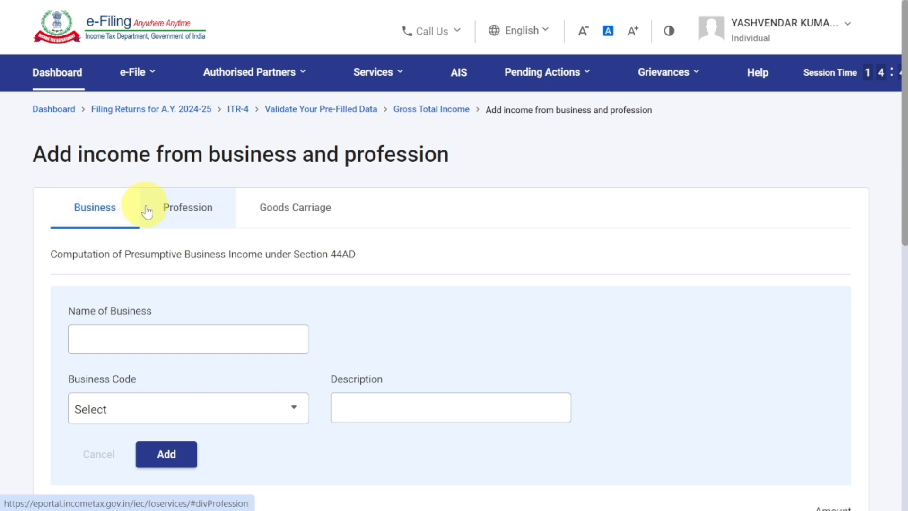
click(195, 218)
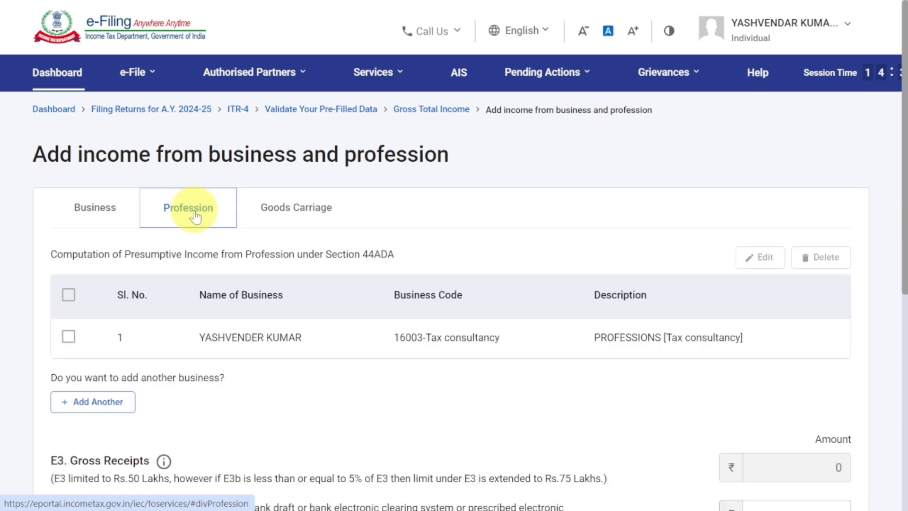
click(109, 209)
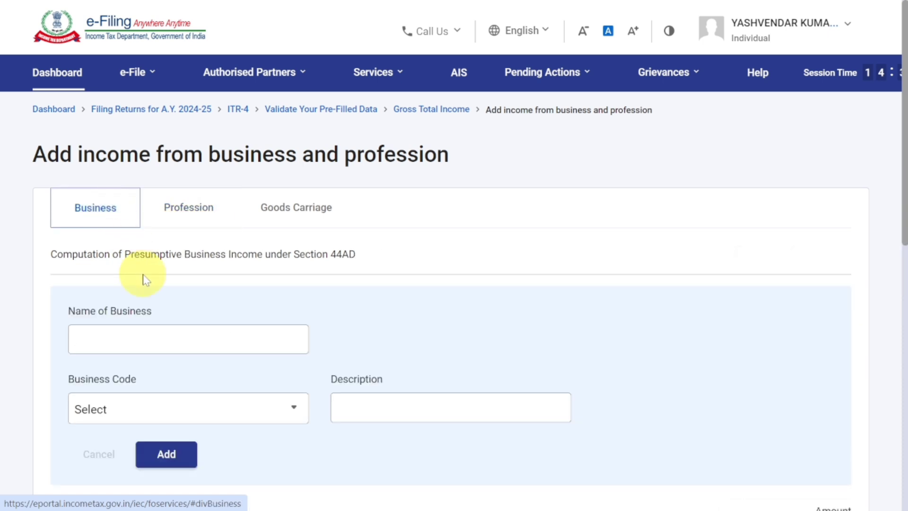
scroll(145, 279, down, 3)
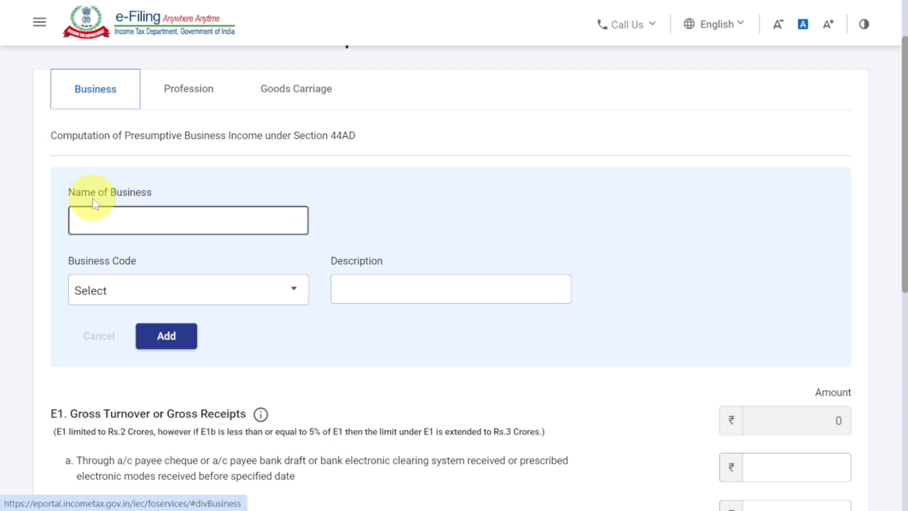
Enter AHUJA ENTERPRISES as the name of the business.
click(155, 220)
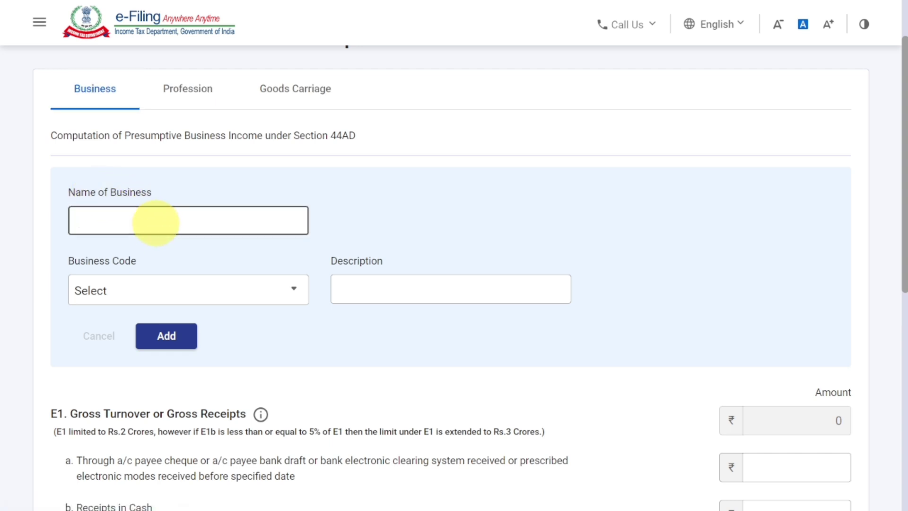
text(AHUJA ENTERP)
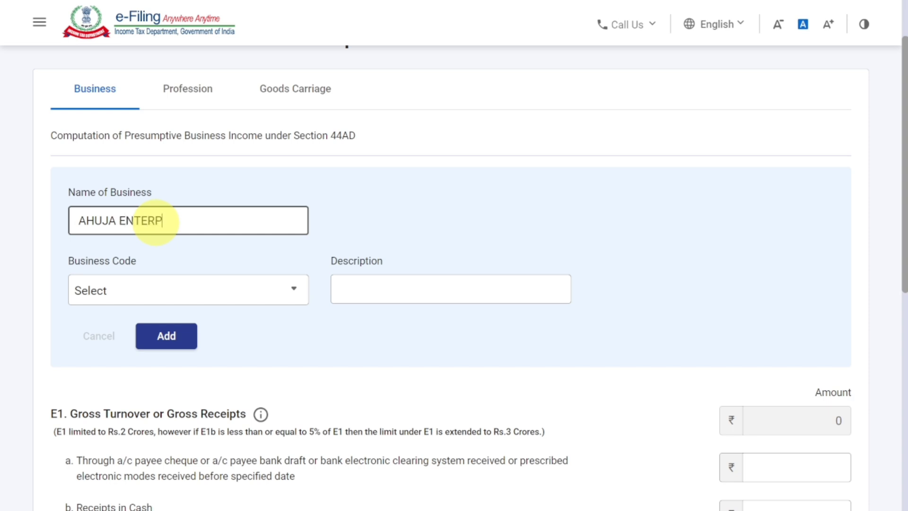
text(RISES)
click(178, 290)
scroll(211, 407, down, 2)
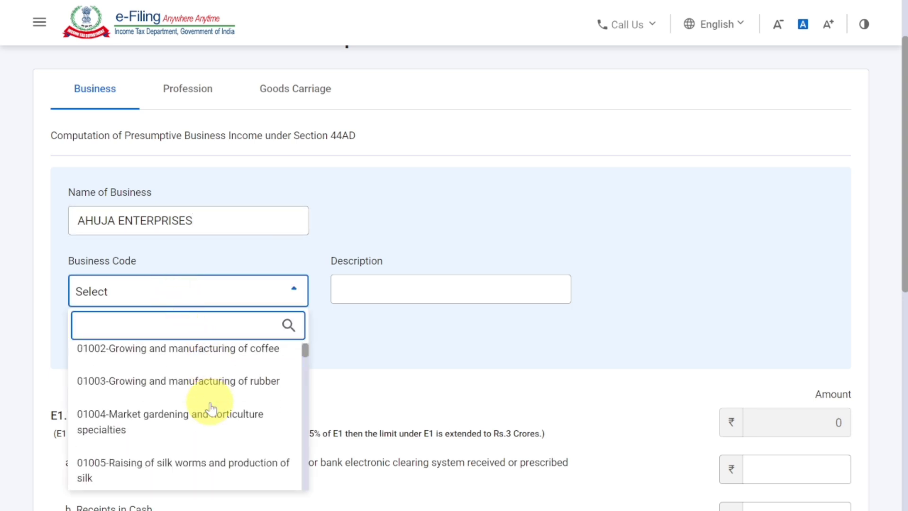
scroll(211, 408, down, 3)
scroll(211, 407, down, 2)
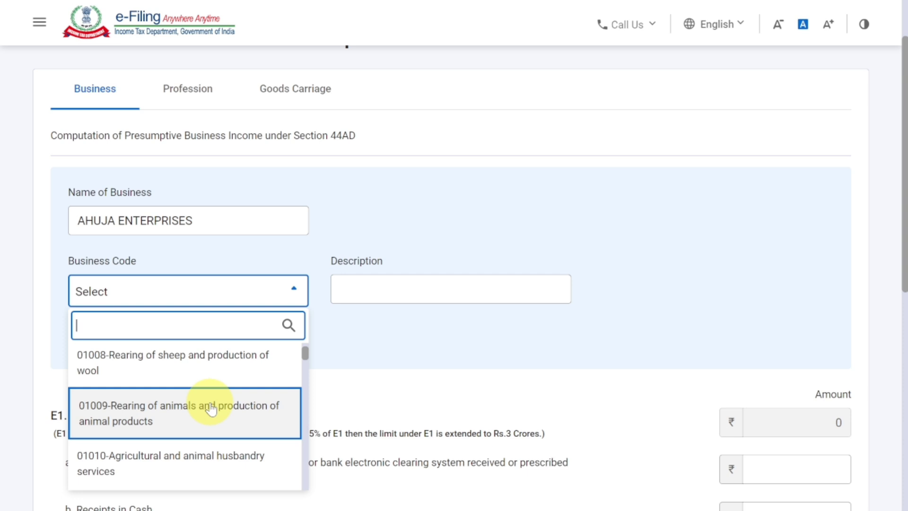
click(178, 300)
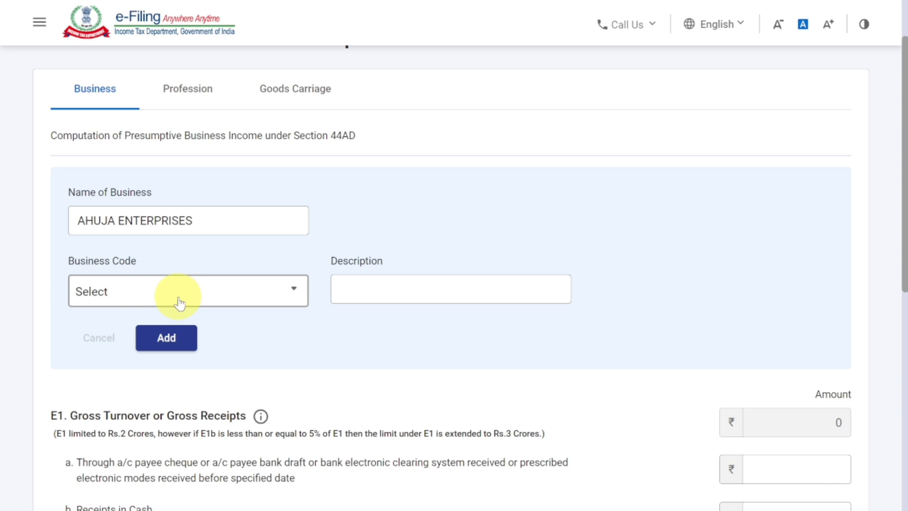
Set the business code to 09028-Retail sale of other products n.e.c, leave the description blank, and add the business.
click(179, 302)
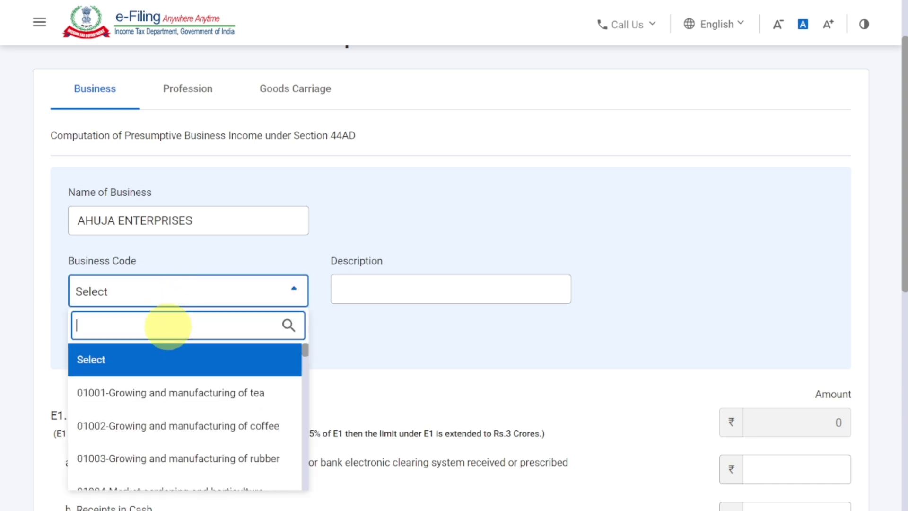
text(9028)
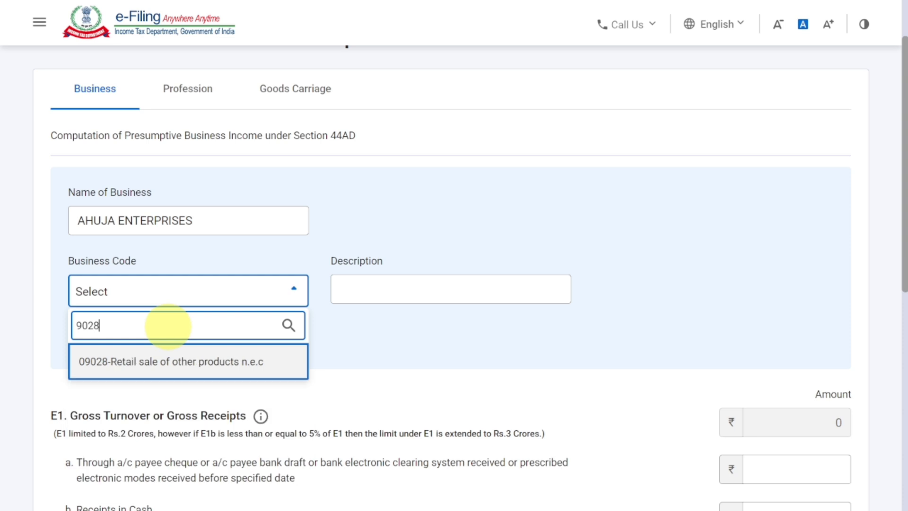
click(186, 362)
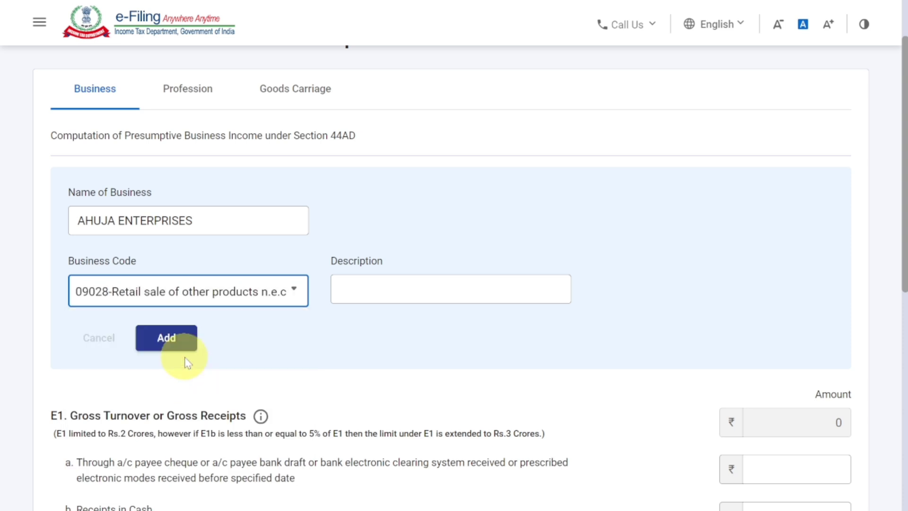
click(387, 295)
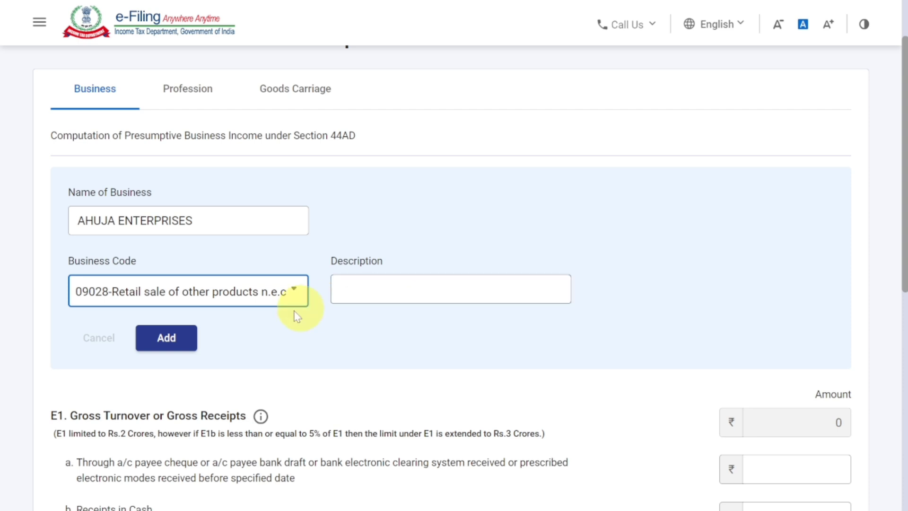
click(178, 342)
click(178, 343)
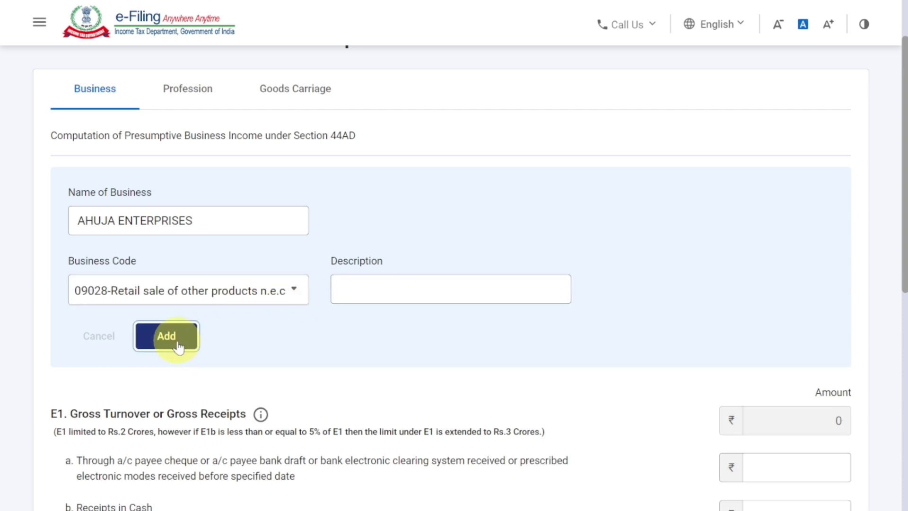
Examine the 44AD gross turnover fields for bank or electronic receipts, cash receipts and any other mode.
scroll(201, 348, down, 3)
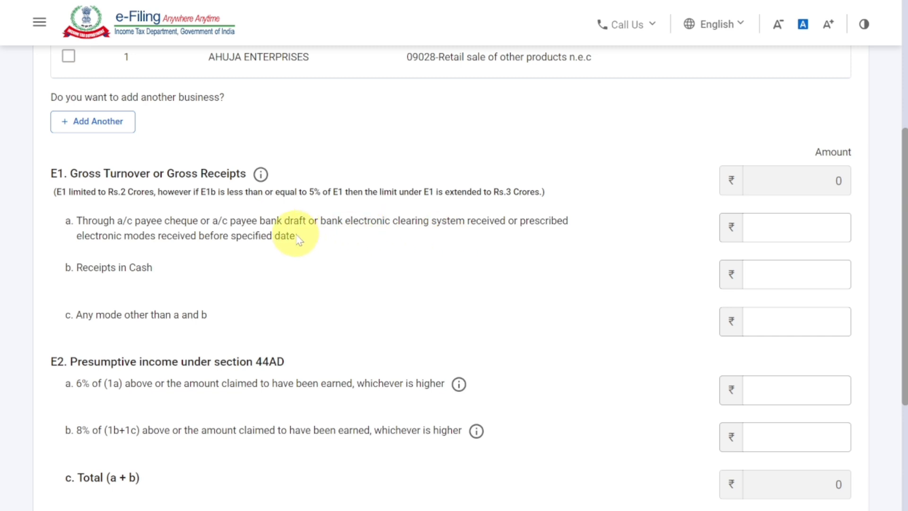
drag(296, 235, 70, 218)
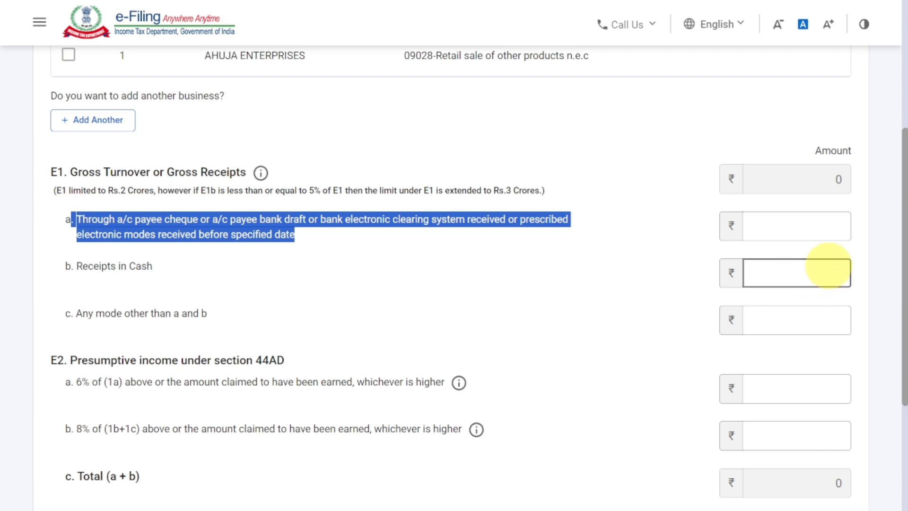
click(821, 227)
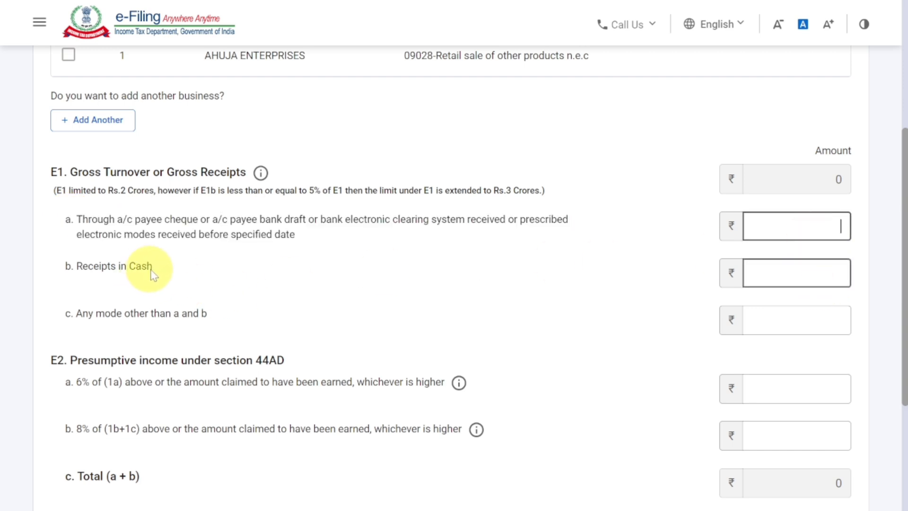
drag(153, 268, 97, 272)
click(81, 279)
click(792, 279)
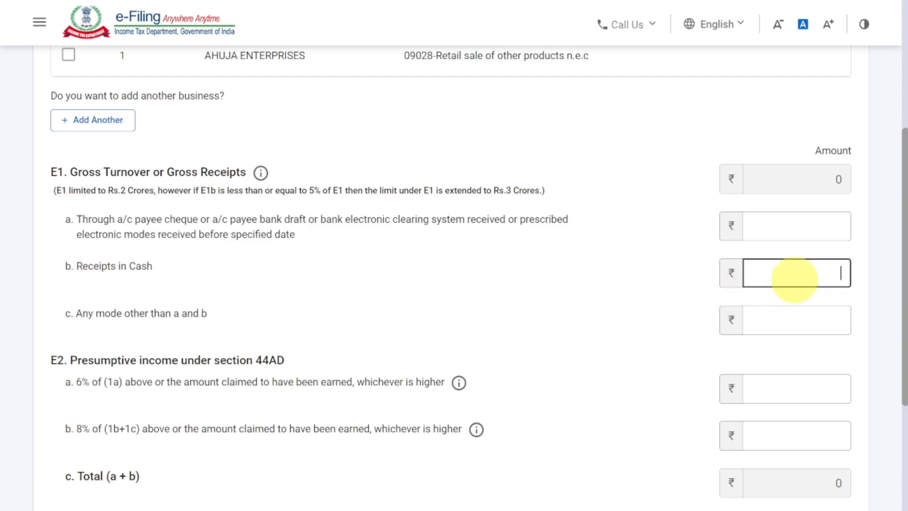
drag(180, 234, 230, 236)
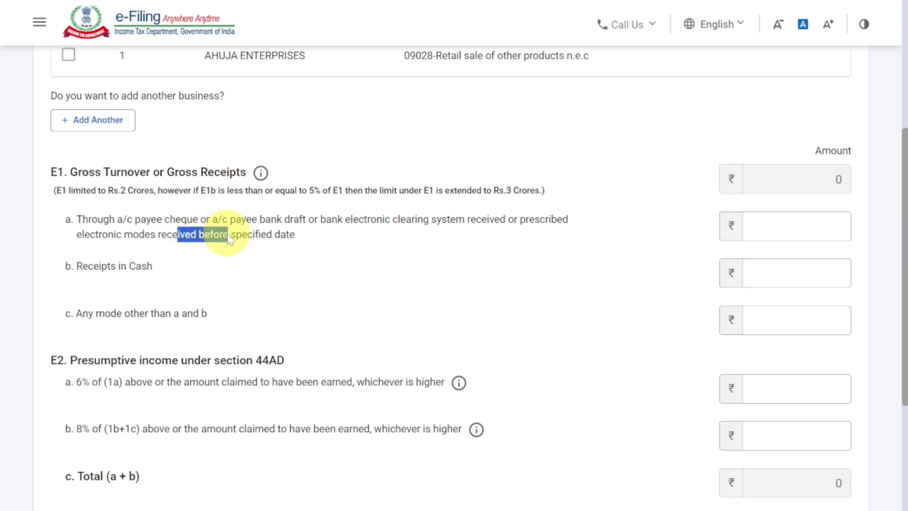
drag(136, 266, 163, 270)
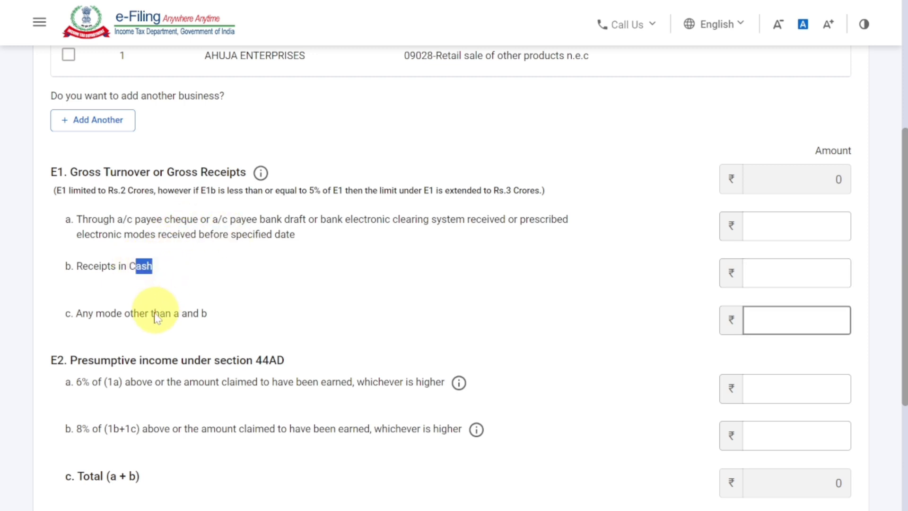
drag(154, 313, 199, 314)
click(767, 317)
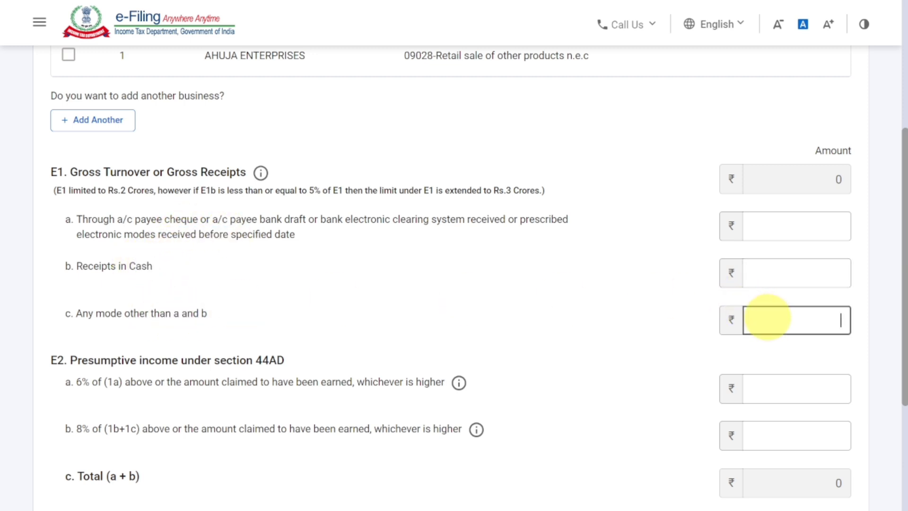
Set the 44AD gross receipts through bank or electronic modes to 10,50,000 and the receipts in cash to 6,40,500.
click(819, 222)
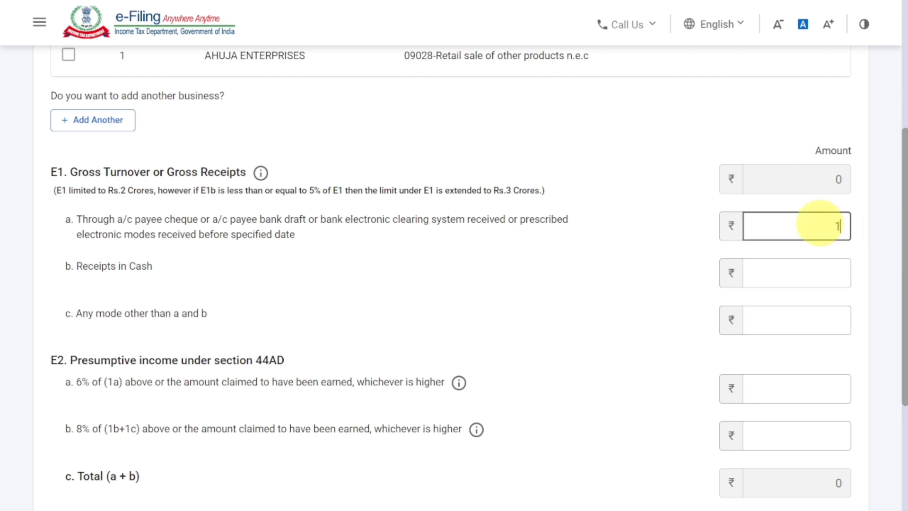
text(1,05,000)
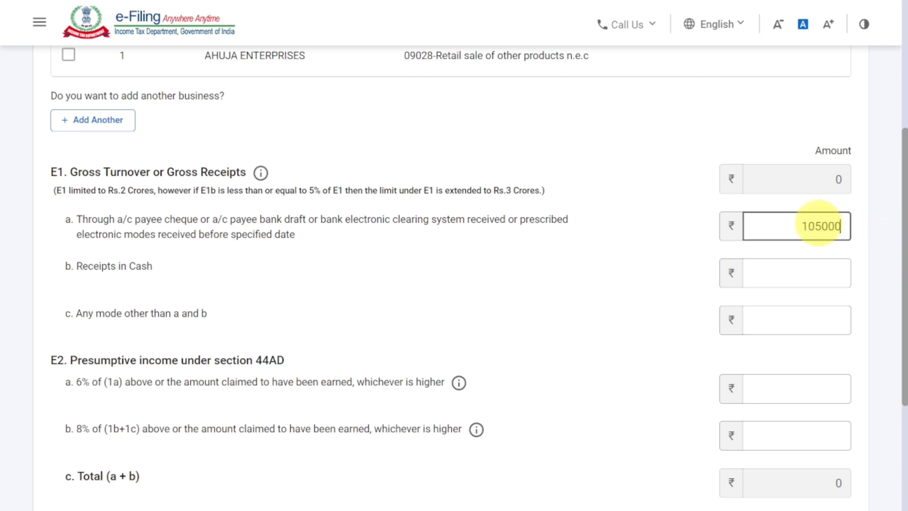
click(701, 260)
click(845, 227)
text(05,)
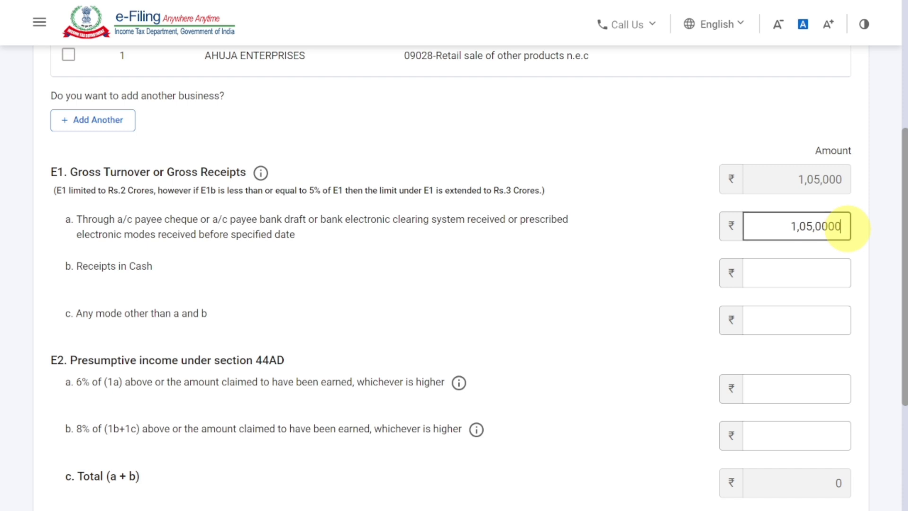
click(672, 291)
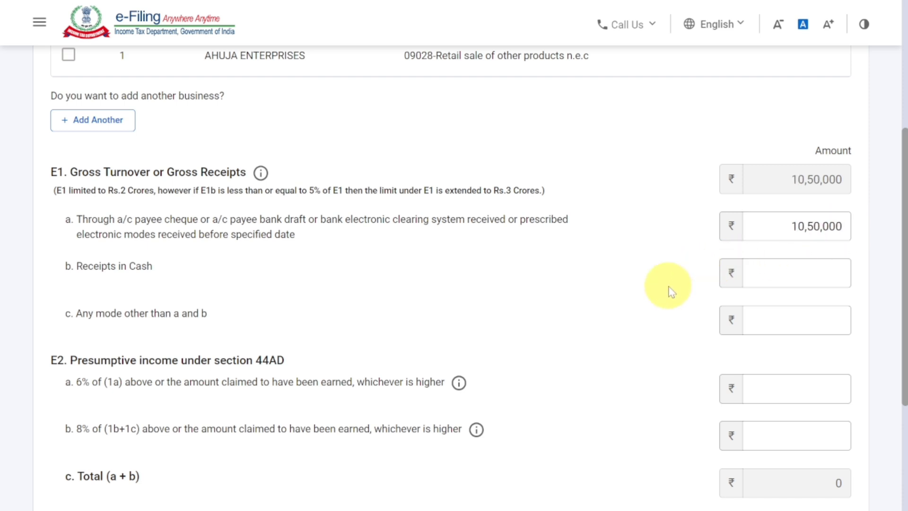
click(801, 266)
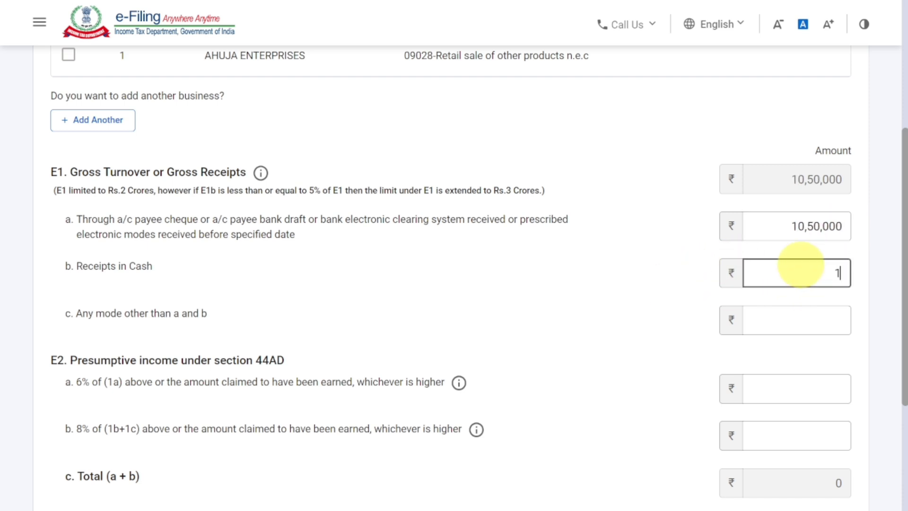
text(640500)
click(659, 278)
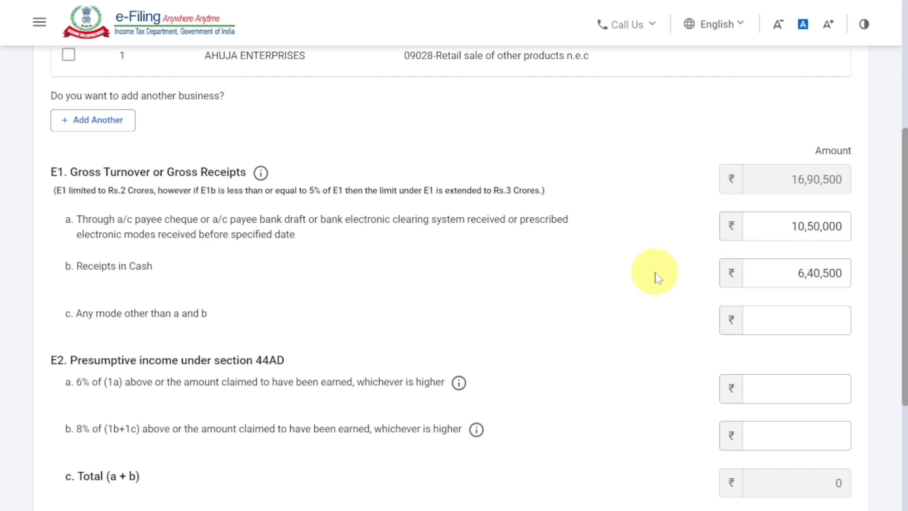
Enter 44AD presumptive income of 2,40,500 on the 6% line and 1,50,600 on the 8% line, and add the business income.
scroll(733, 378, down, 2)
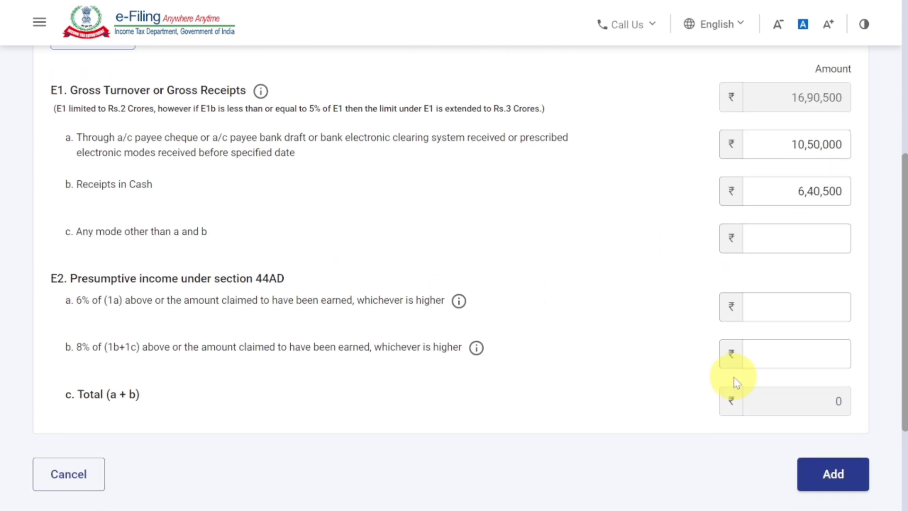
click(795, 311)
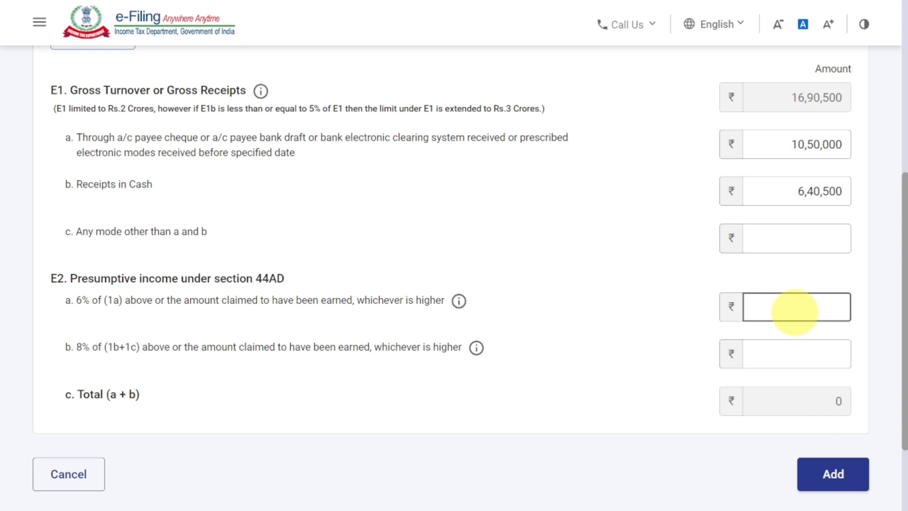
text(240500)
click(755, 353)
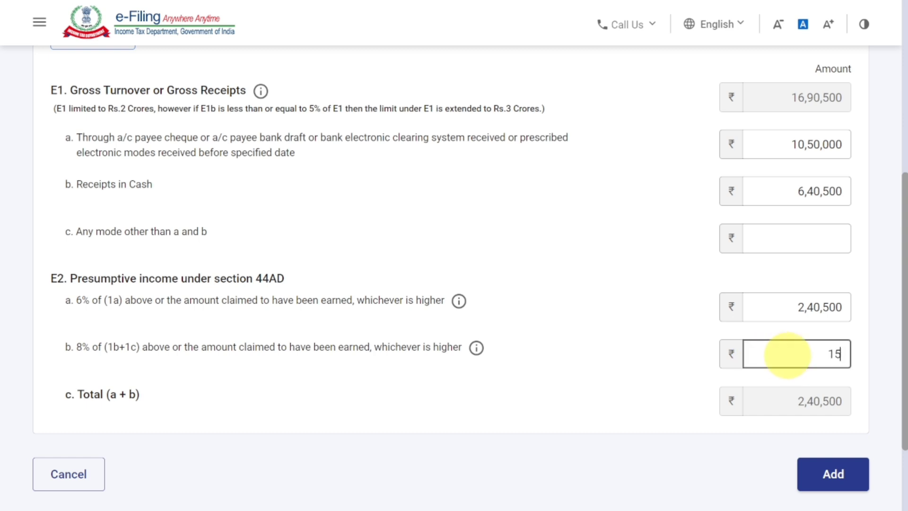
text(150600)
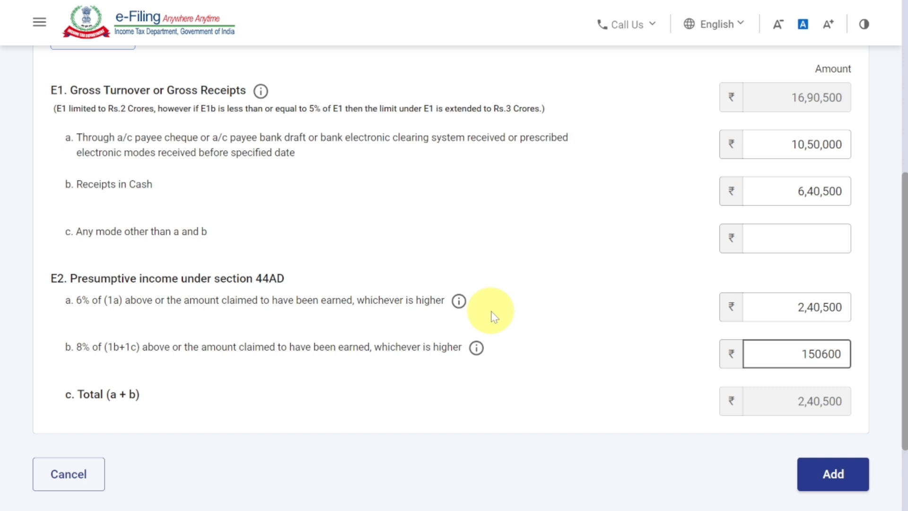
click(494, 316)
scroll(492, 314, down, 2)
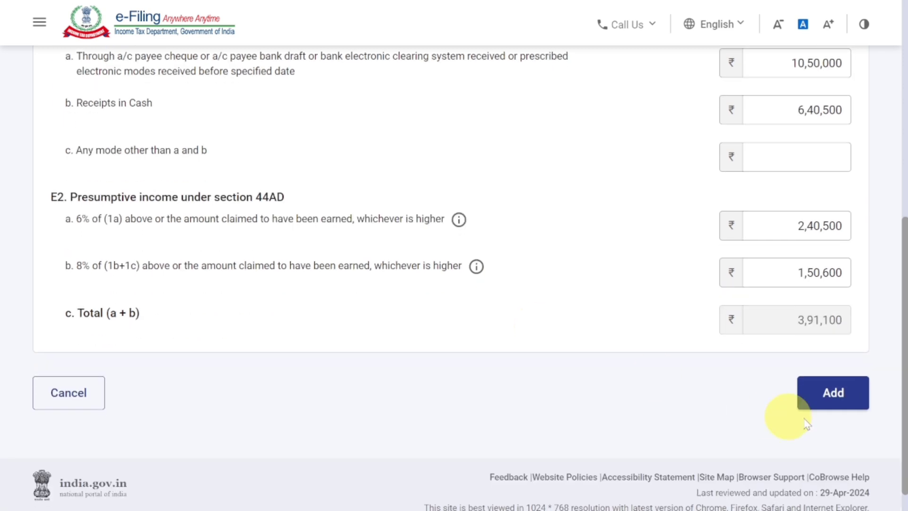
click(827, 406)
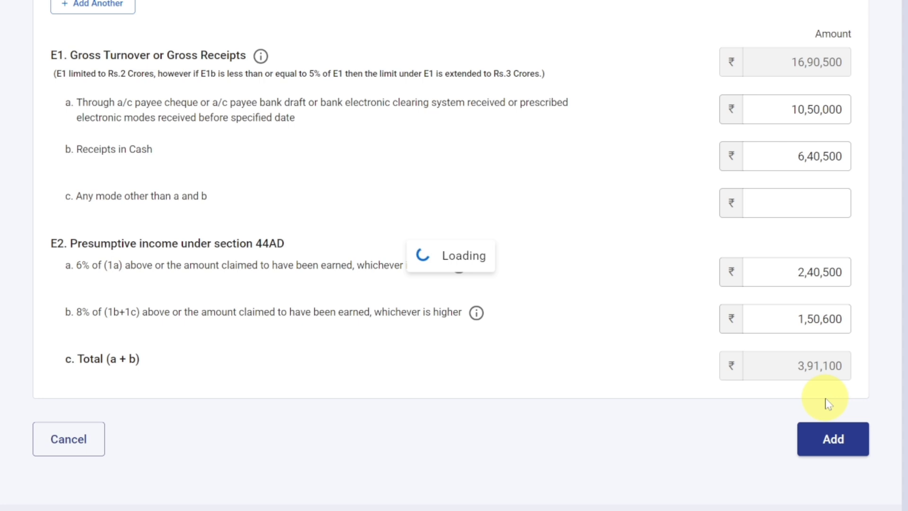
Check the Profession section under 44ADA, leave its gross receipts and presumptive income blank, and save the business and profession income.
click(185, 211)
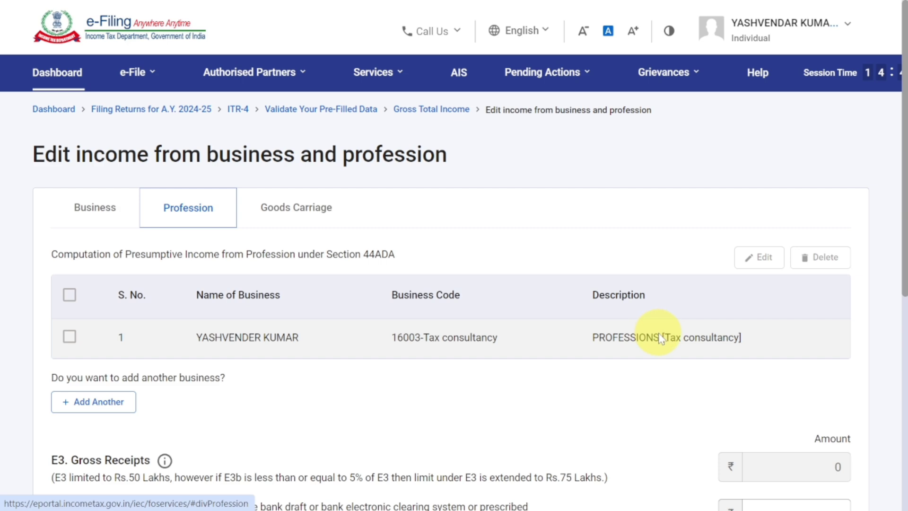
scroll(660, 337, down, 5)
click(768, 314)
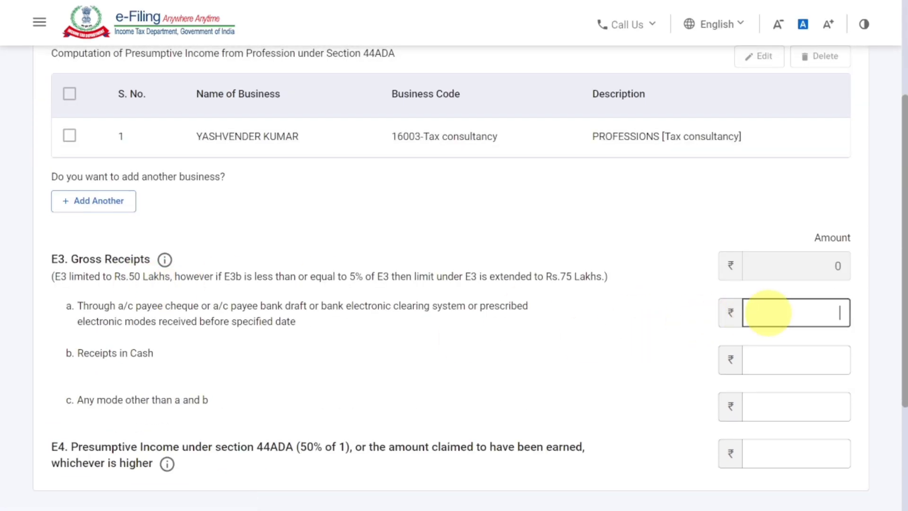
click(767, 352)
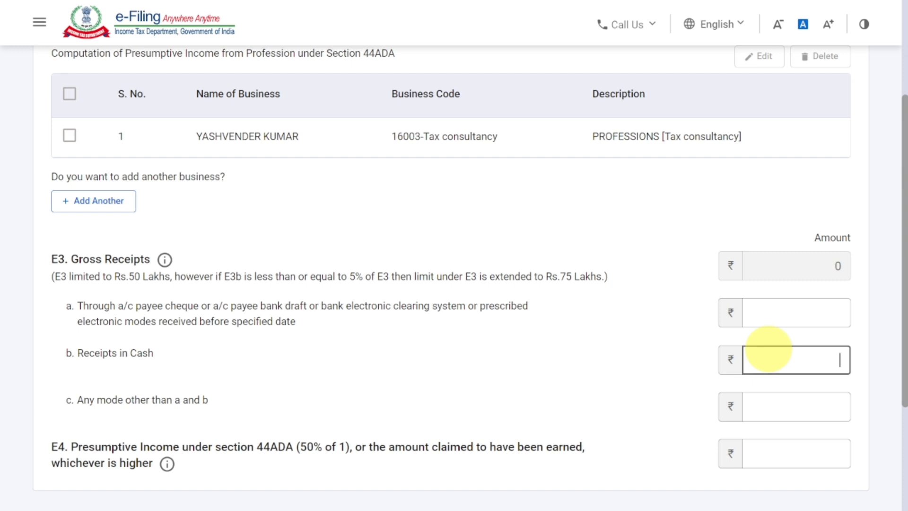
click(770, 402)
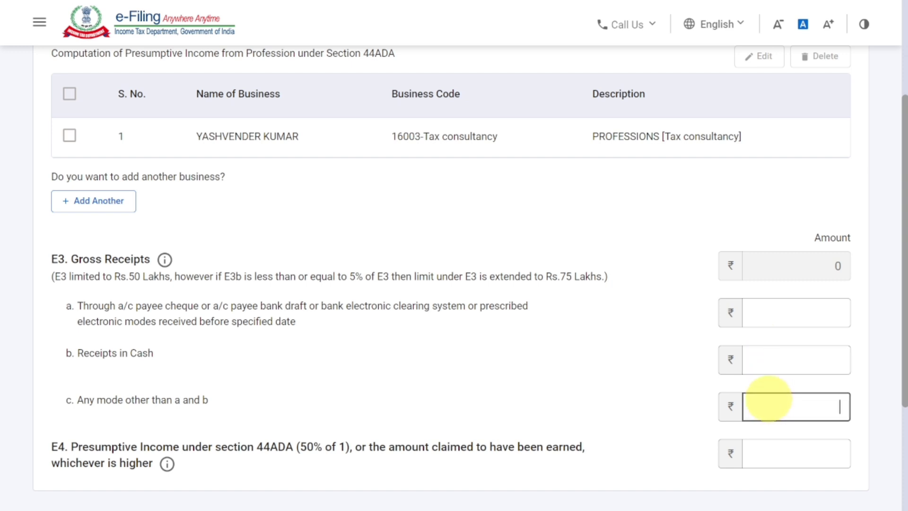
scroll(768, 400, up, 2)
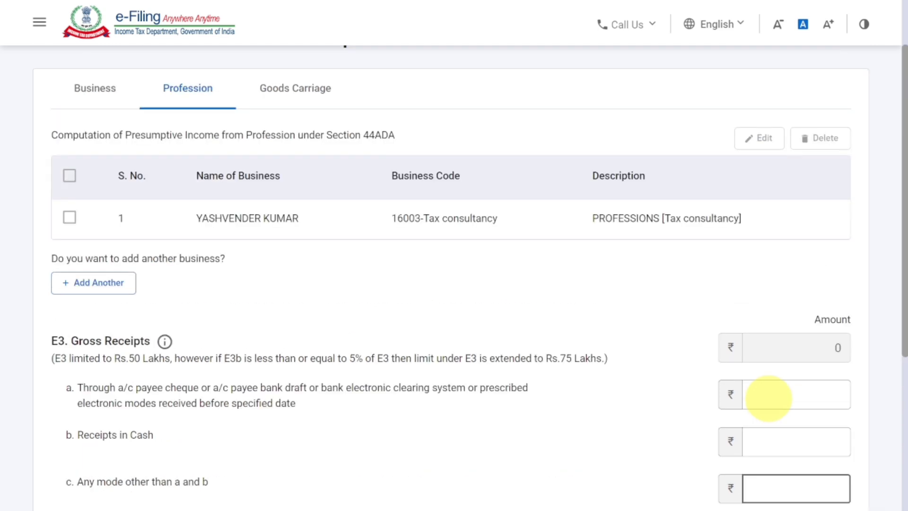
scroll(768, 400, down, 5)
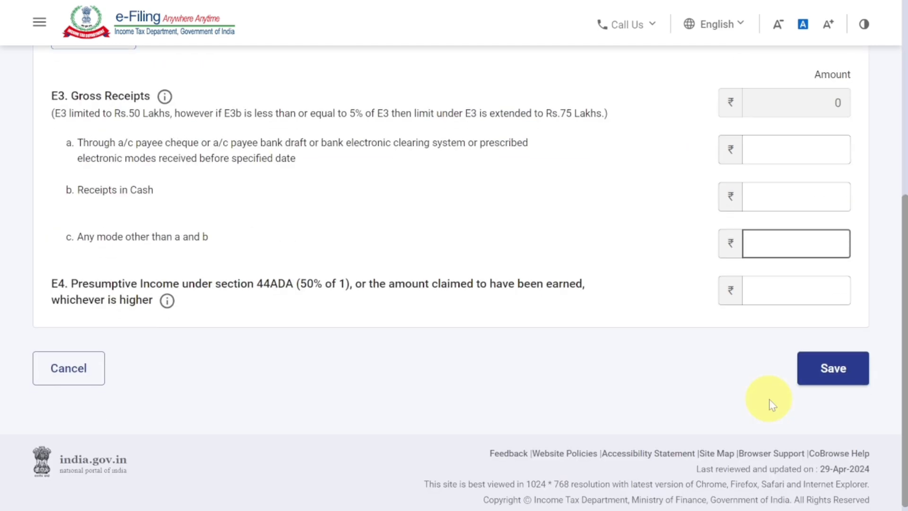
click(807, 371)
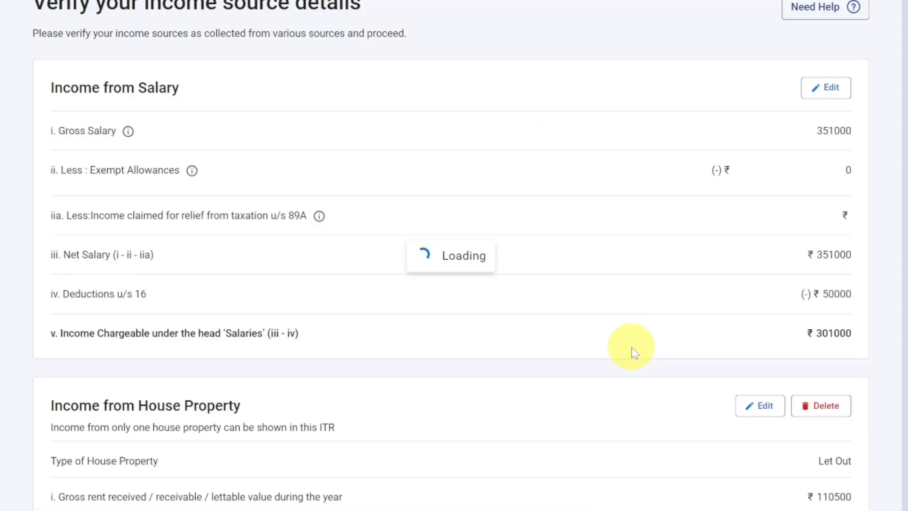
Add another income from other sources and declare 5,000 of interest income from savings bank accounts in India.
scroll(634, 352, down, 15)
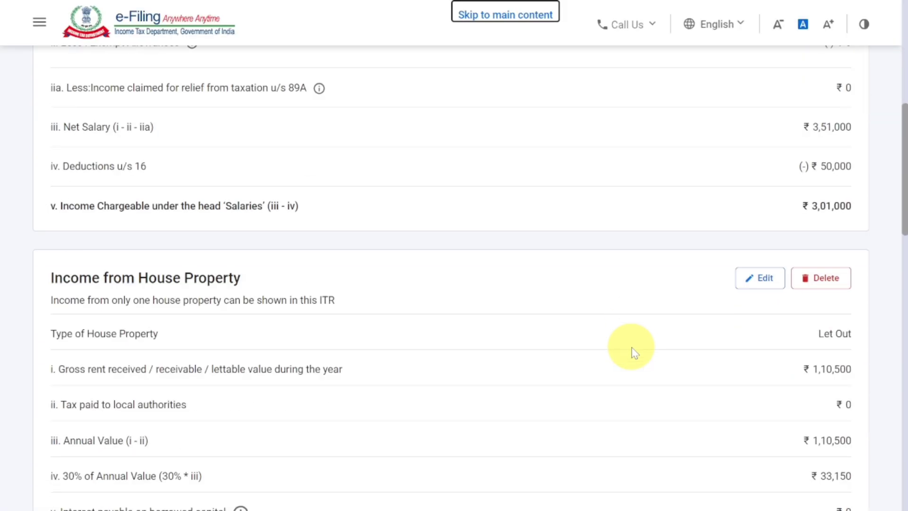
scroll(634, 352, down, 3)
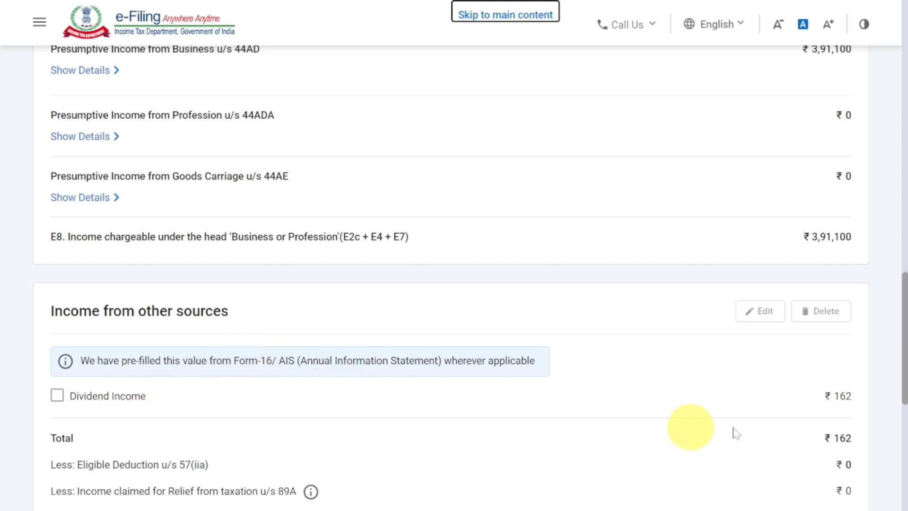
scroll(845, 419, down, 5)
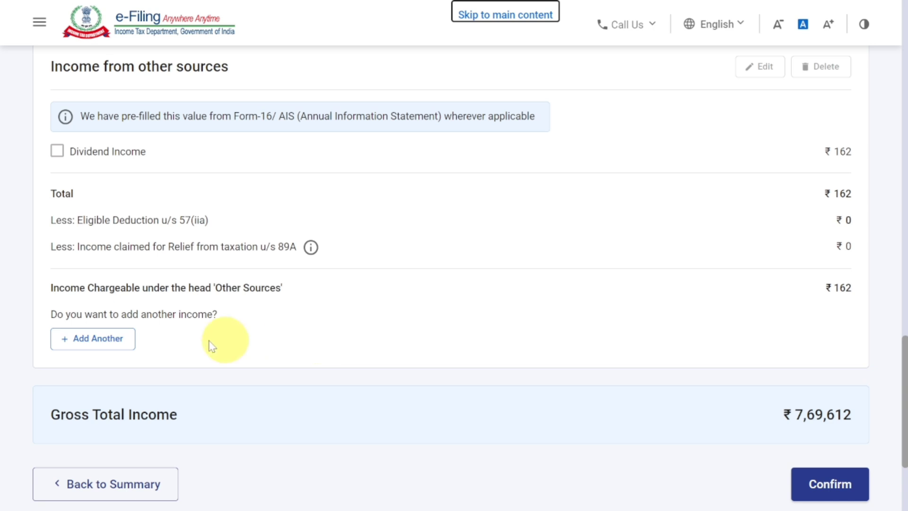
click(100, 340)
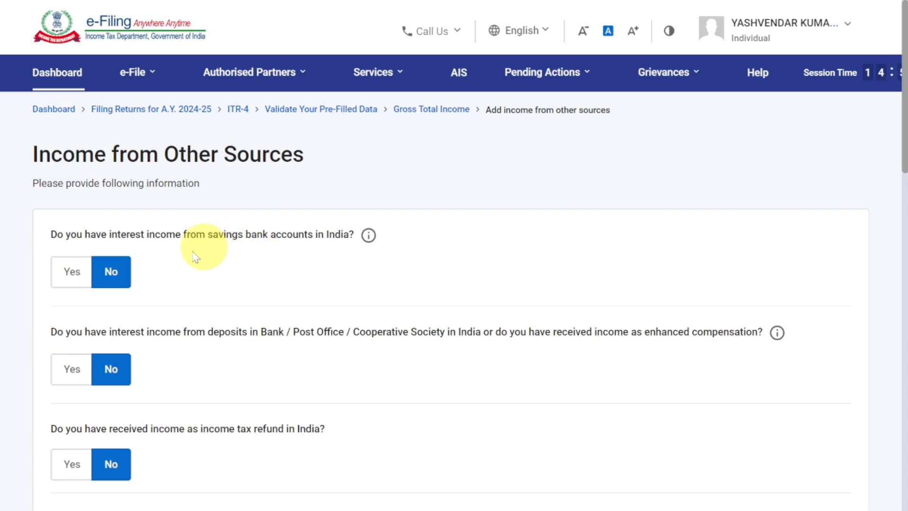
click(69, 279)
click(97, 322)
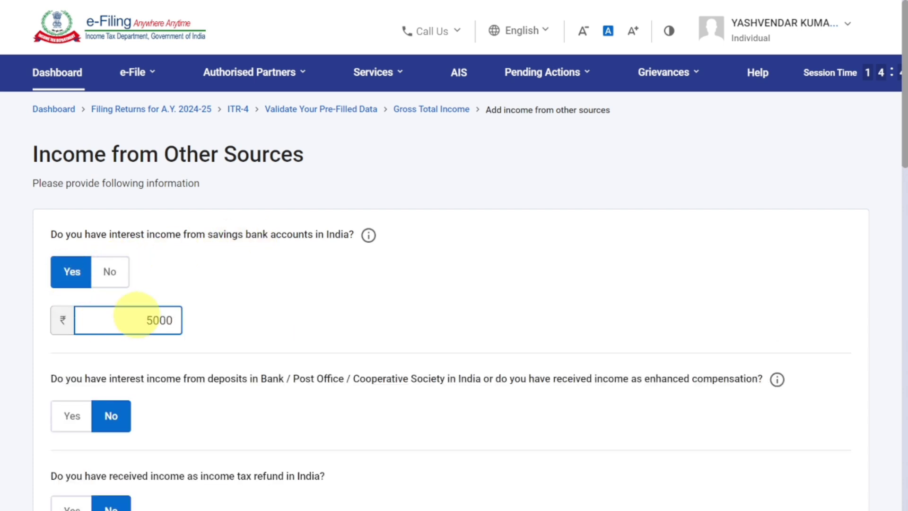
click(195, 312)
Declare 5,484 of interest income from bank, post office or cooperative society deposits in India.
scroll(195, 313, down, 3)
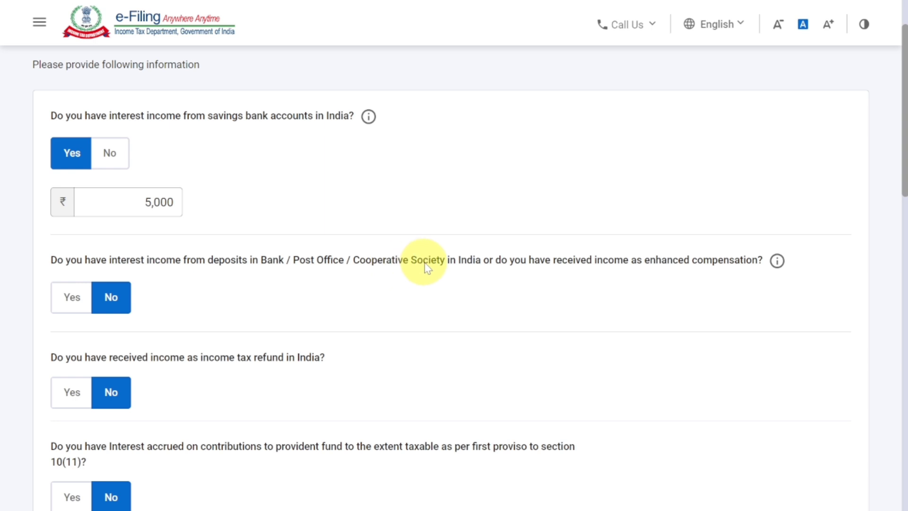
click(58, 298)
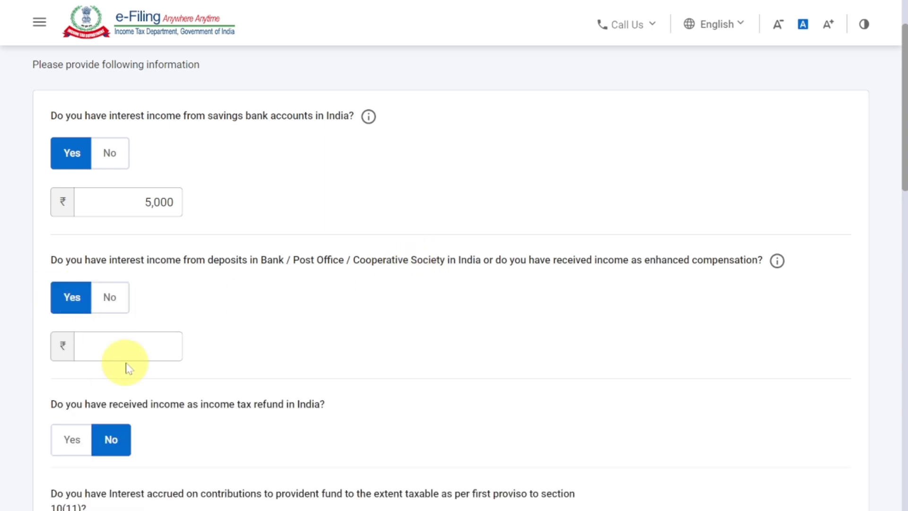
click(129, 341)
text(5484)
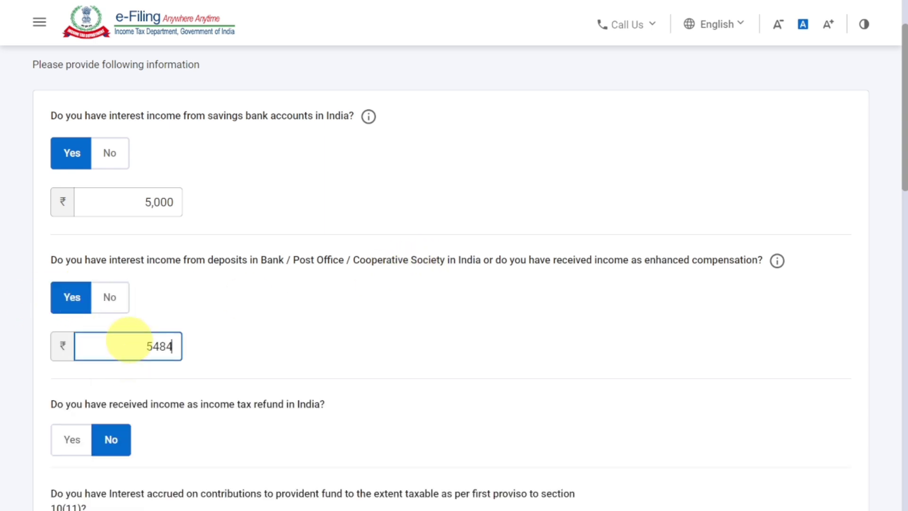
scroll(195, 345, down, 5)
scroll(198, 347, down, 9)
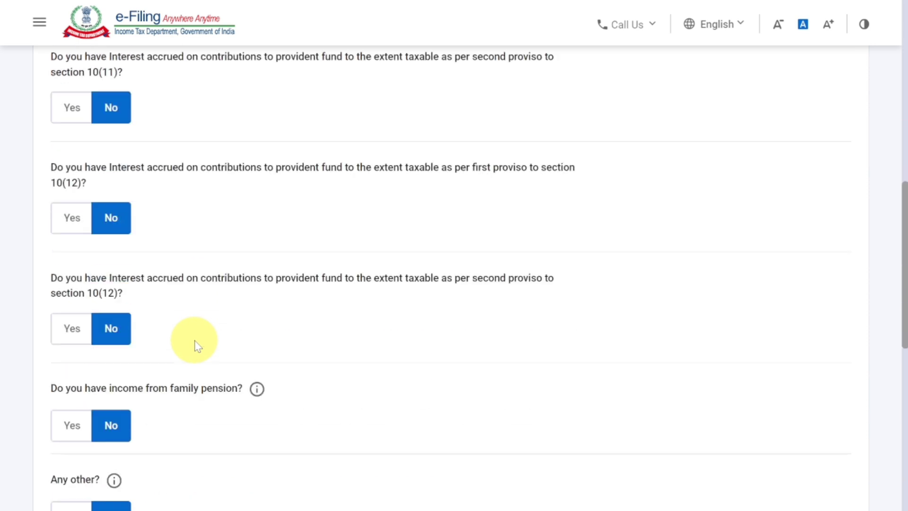
scroll(196, 346, down, 2)
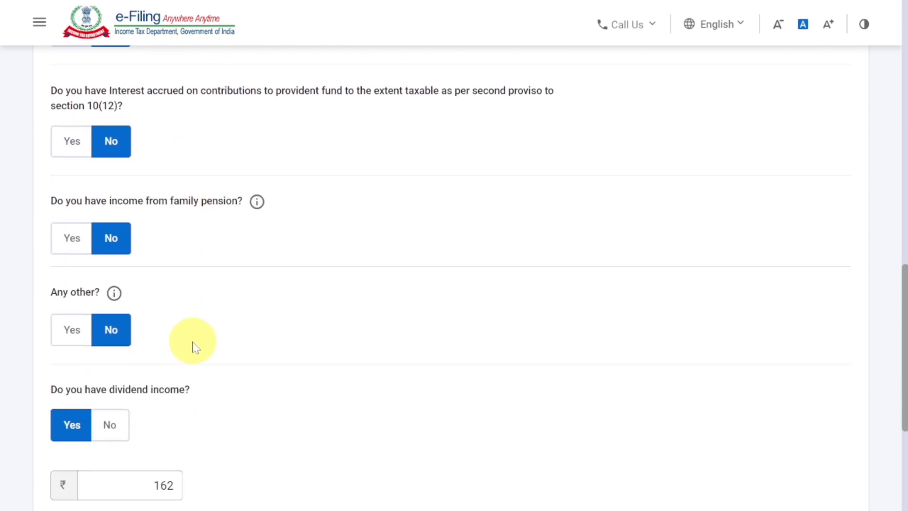
click(76, 333)
click(111, 374)
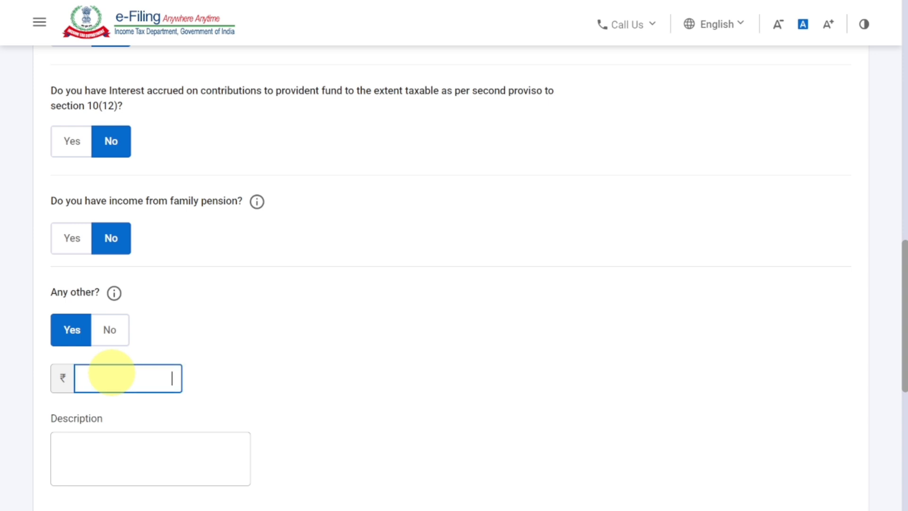
click(125, 455)
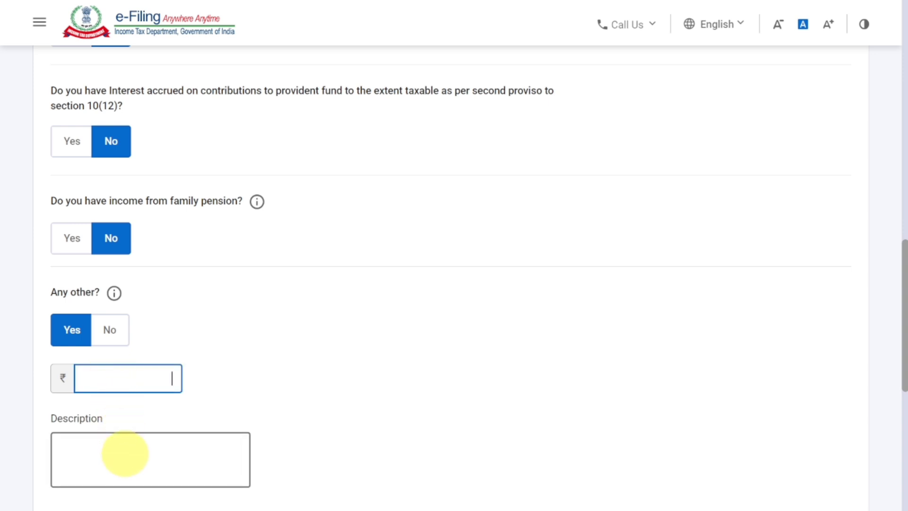
click(121, 330)
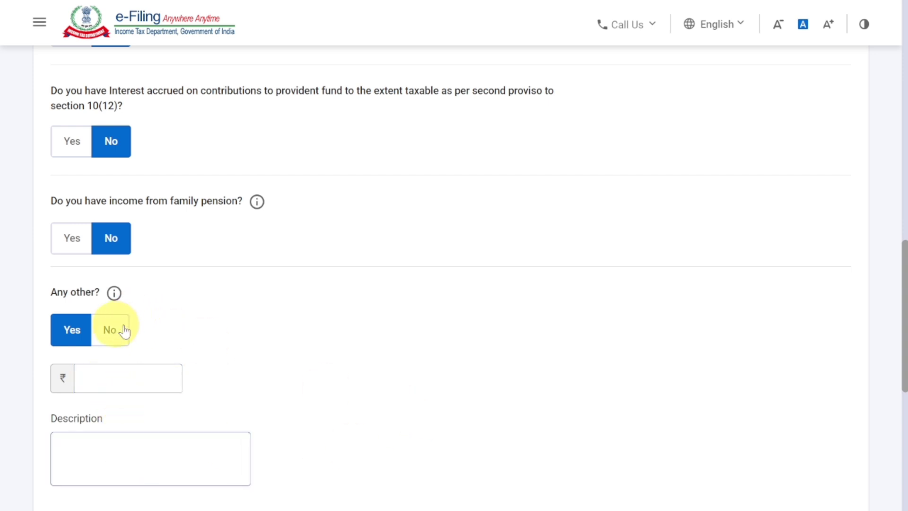
Finish the other-source income questions with the dividend income left as filled in, and confirm the Gross Total Income section.
scroll(385, 354, down, 3)
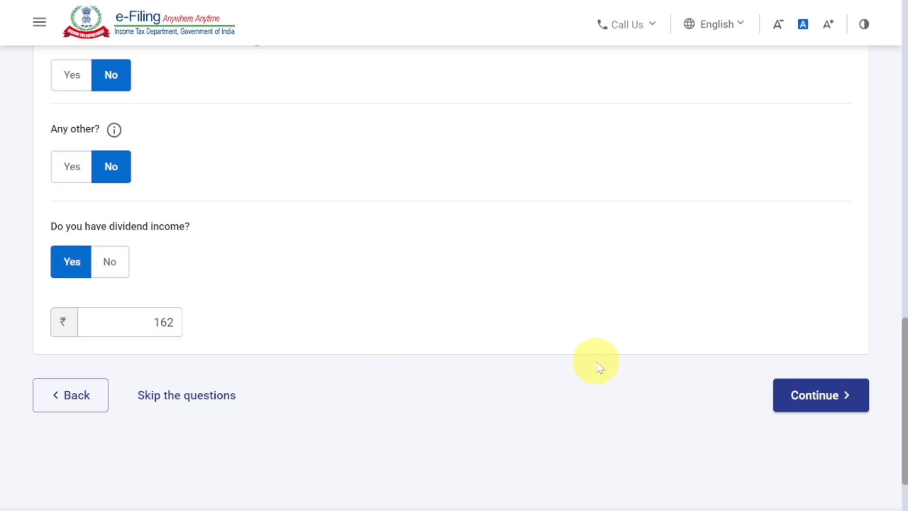
click(834, 407)
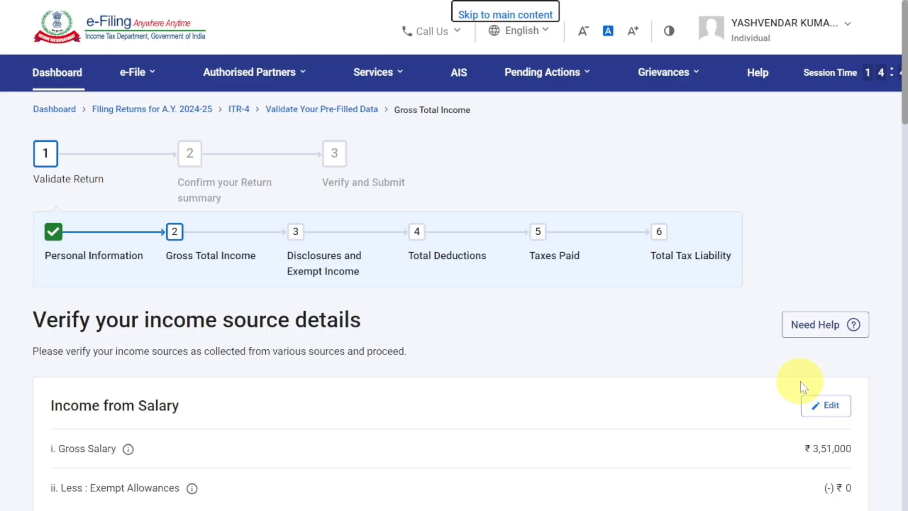
scroll(803, 387, down, 8)
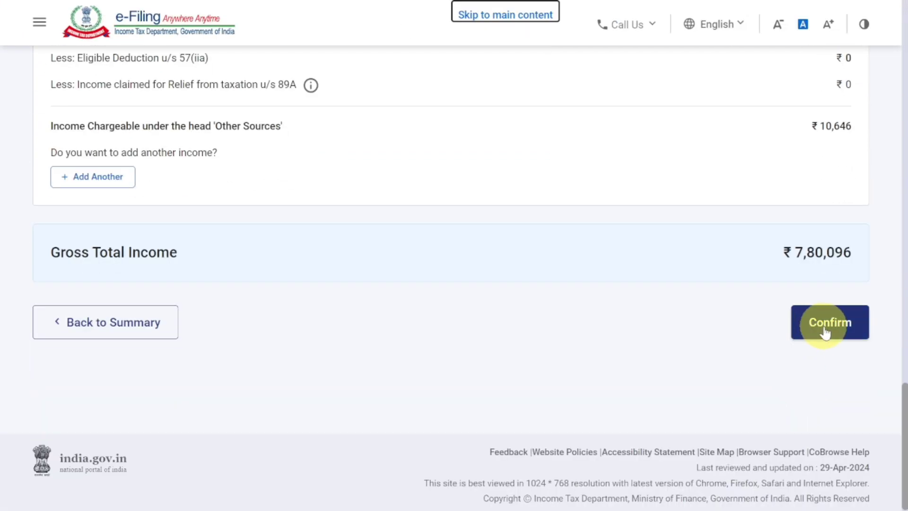
click(825, 333)
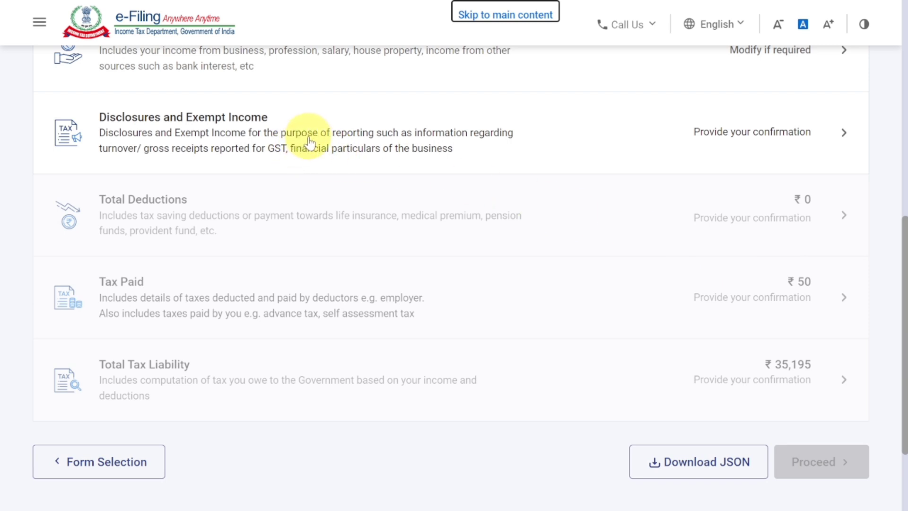
Open Disclosures and Exempt Income and examine the capital, liabilities and asset fields under Financial Particulars of the business.
click(310, 143)
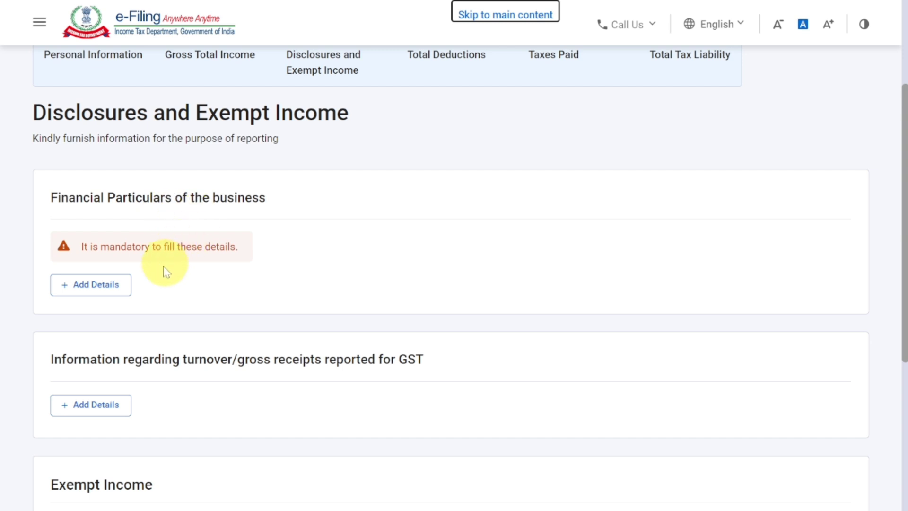
click(114, 291)
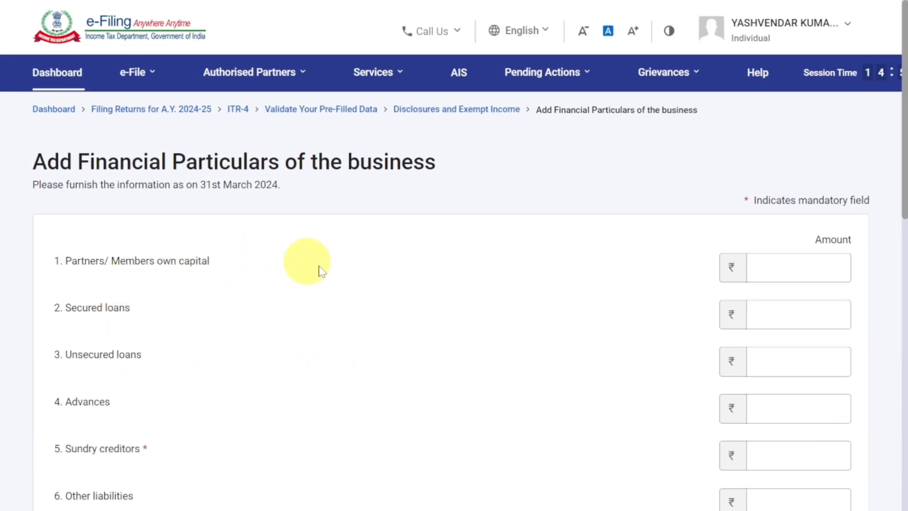
scroll(420, 274, down, 4)
scroll(420, 274, up, 2)
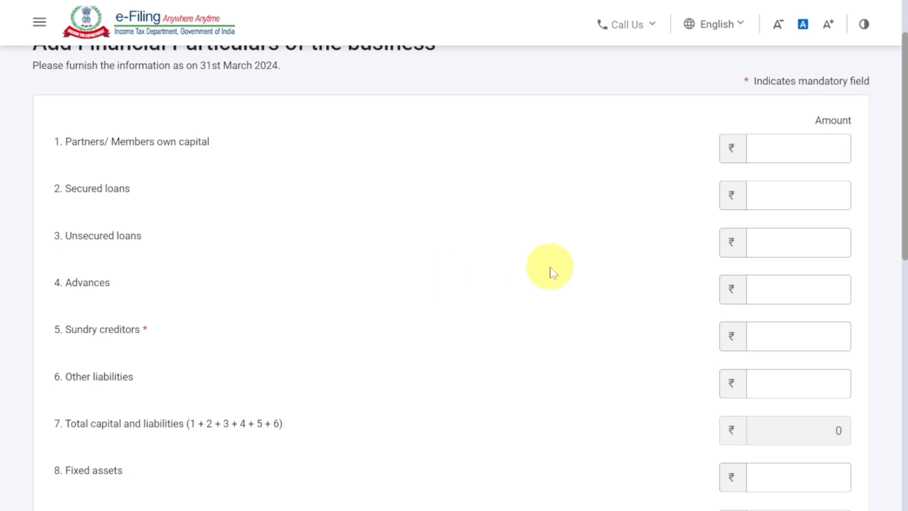
scroll(553, 273, down, 2)
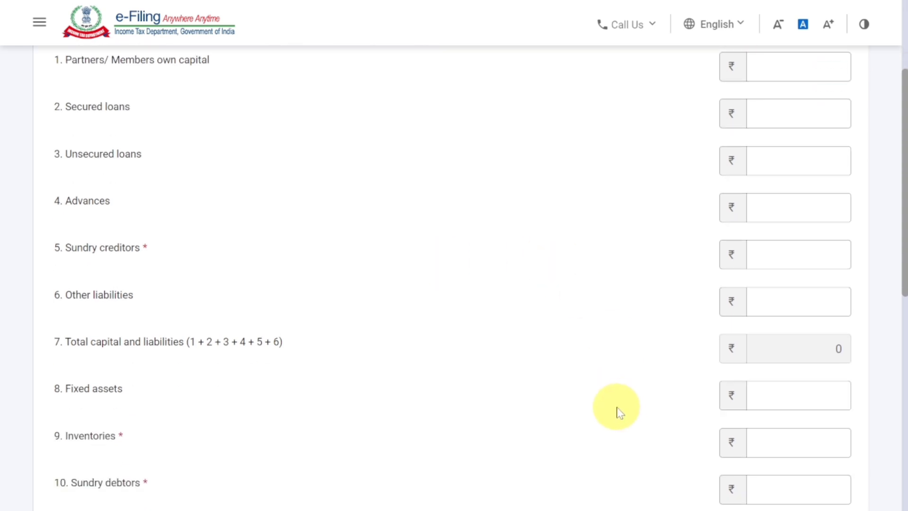
scroll(611, 402, up, 2)
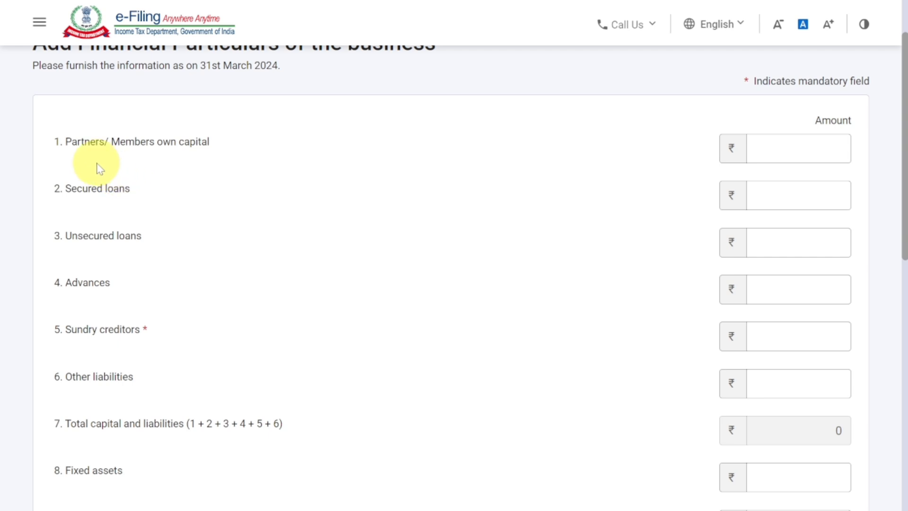
click(114, 147)
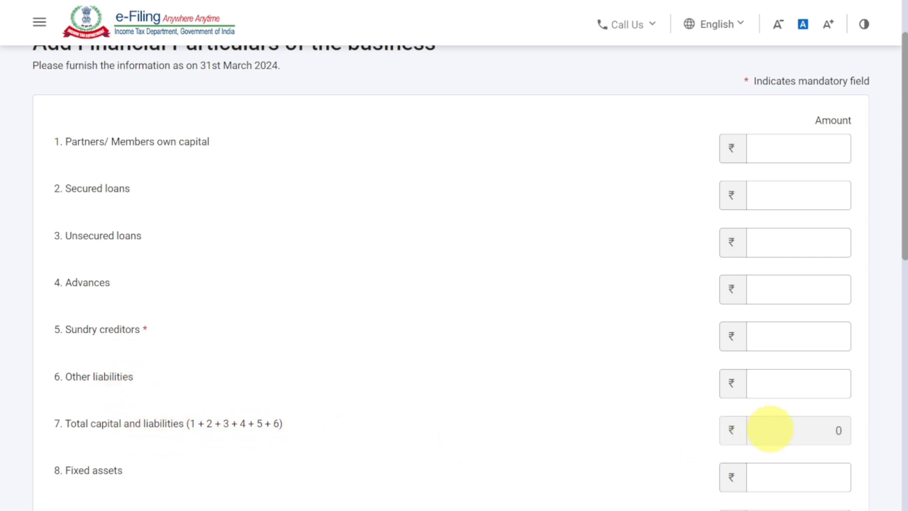
scroll(770, 429, down, 5)
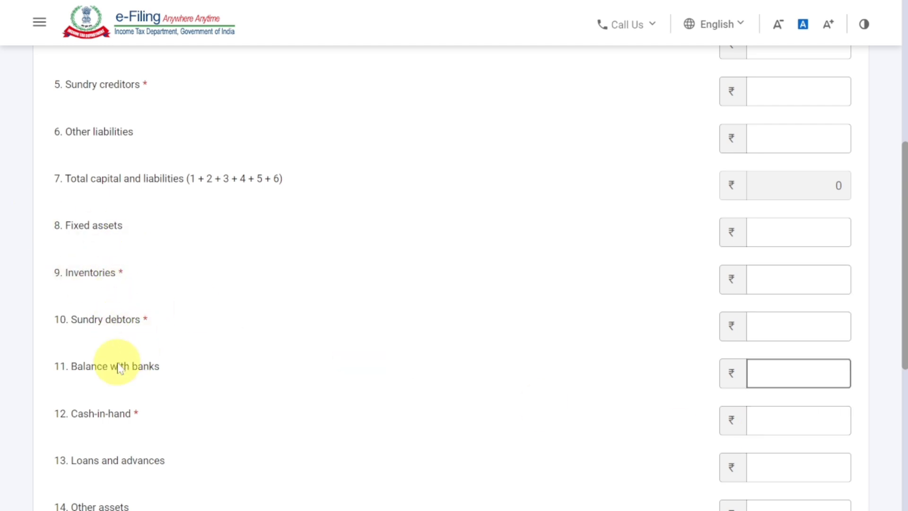
scroll(130, 409, down, 3)
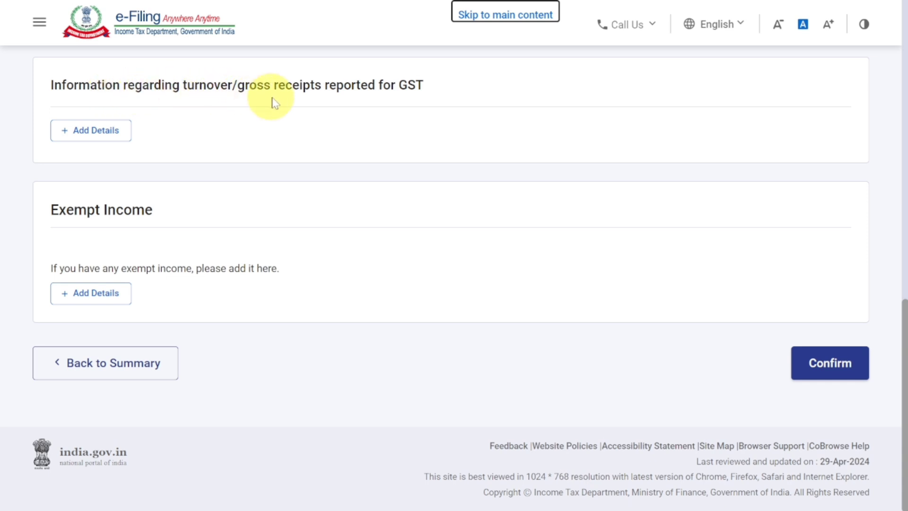
click(103, 135)
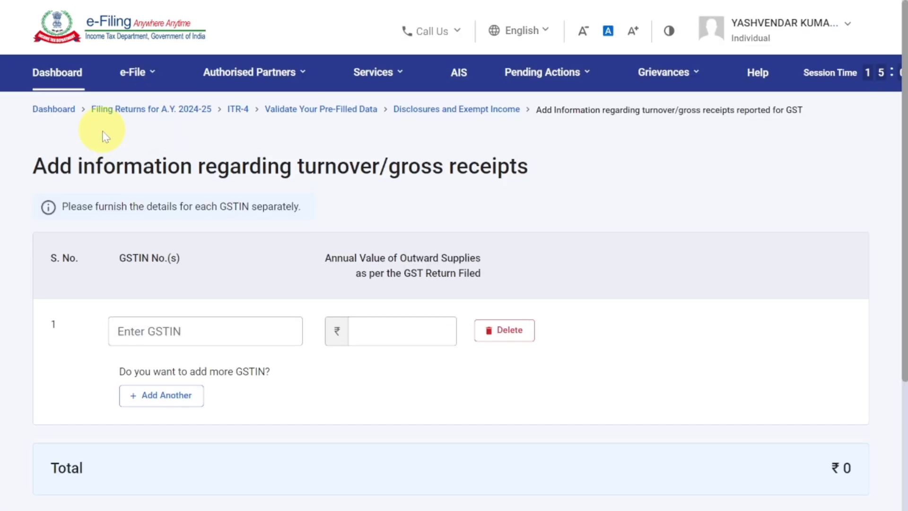
click(223, 321)
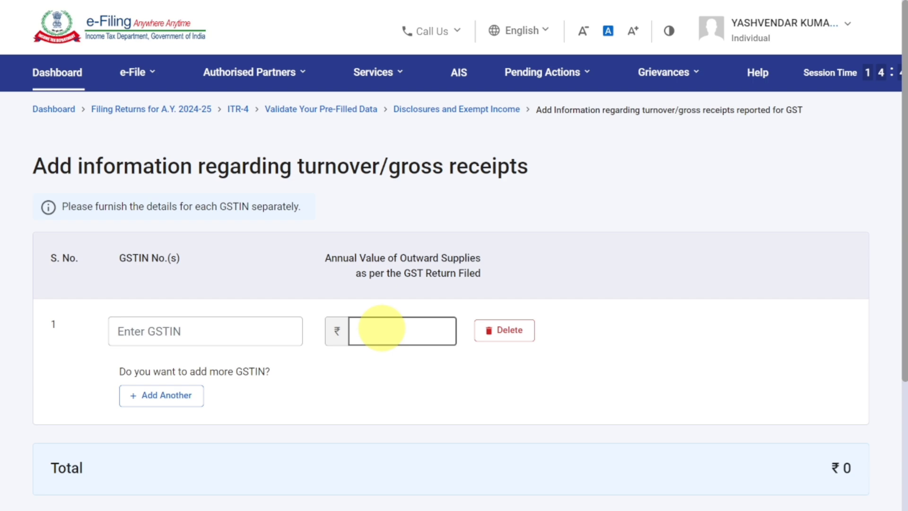
scroll(382, 328, down, 4)
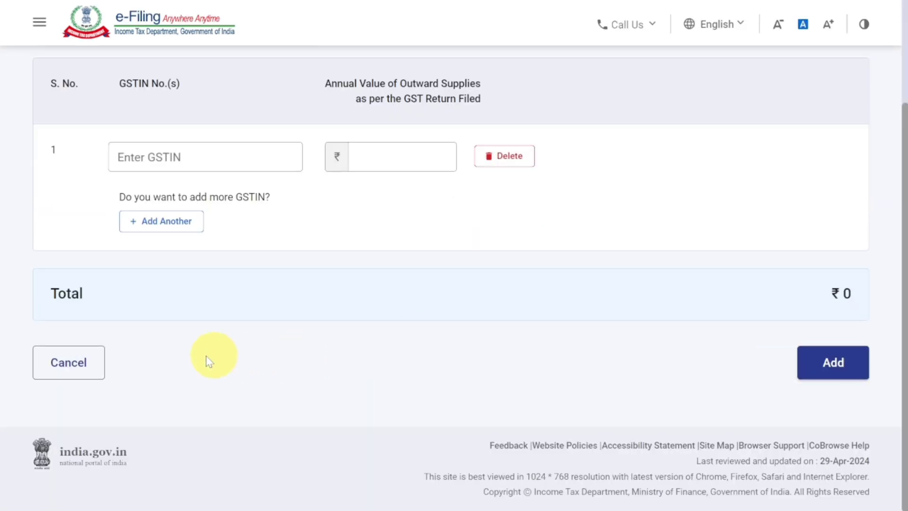
click(78, 370)
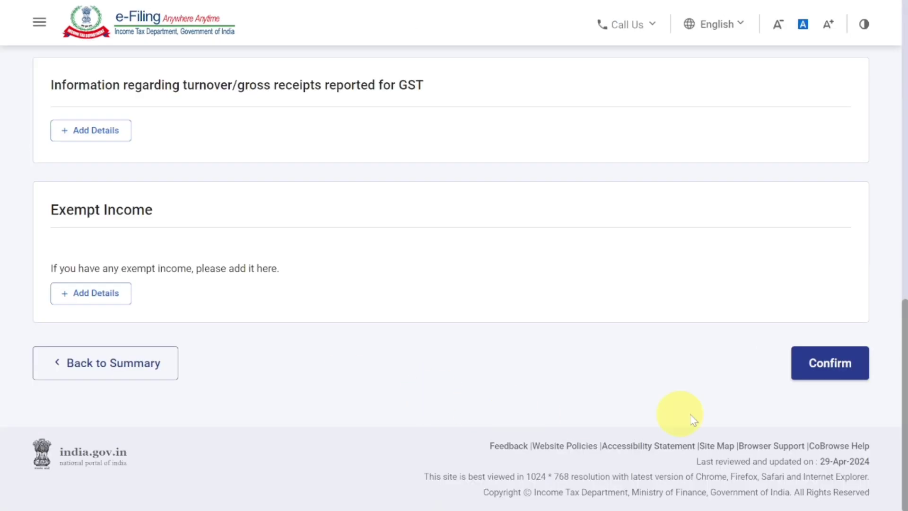
Confirm the Disclosures and Exempt Income section and the Total Deductions section without adding any deduction.
click(829, 365)
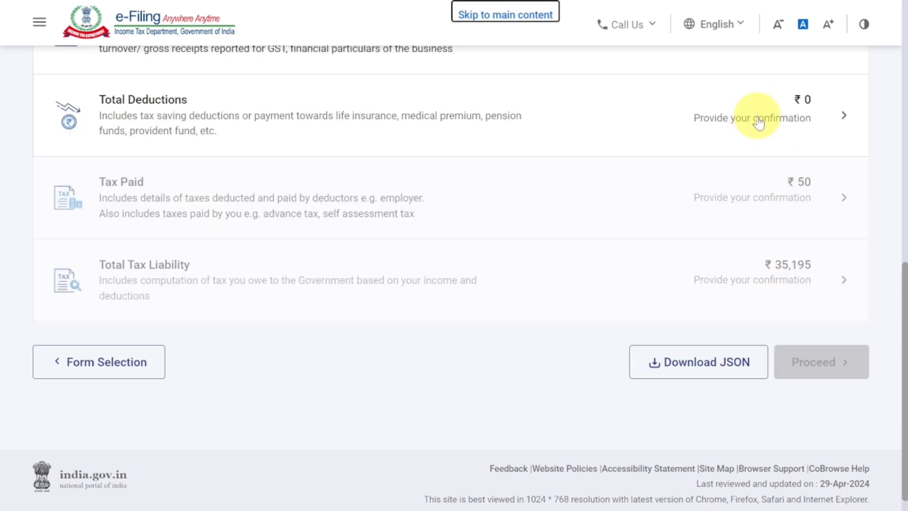
click(759, 116)
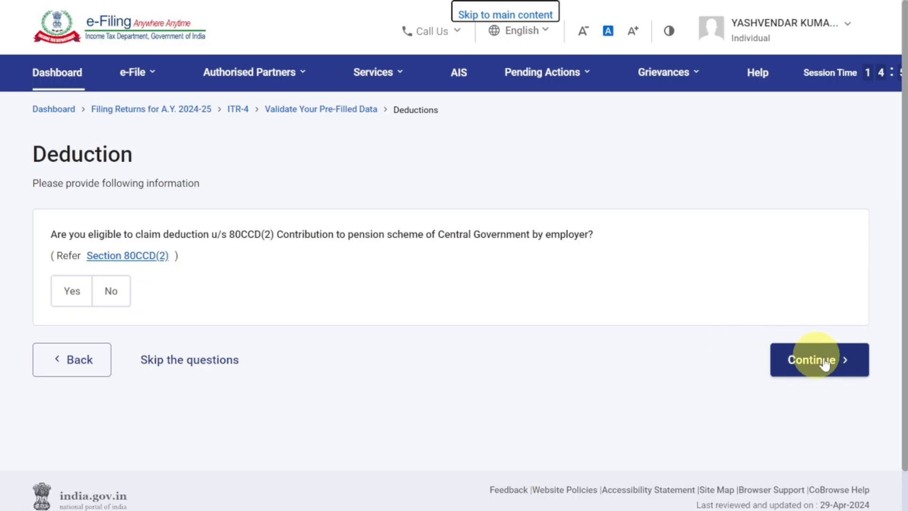
click(830, 364)
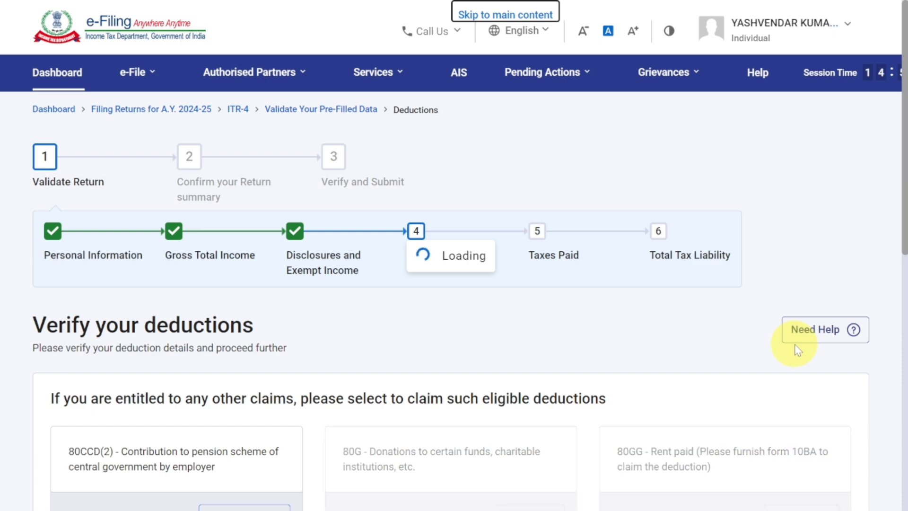
scroll(796, 343, down, 10)
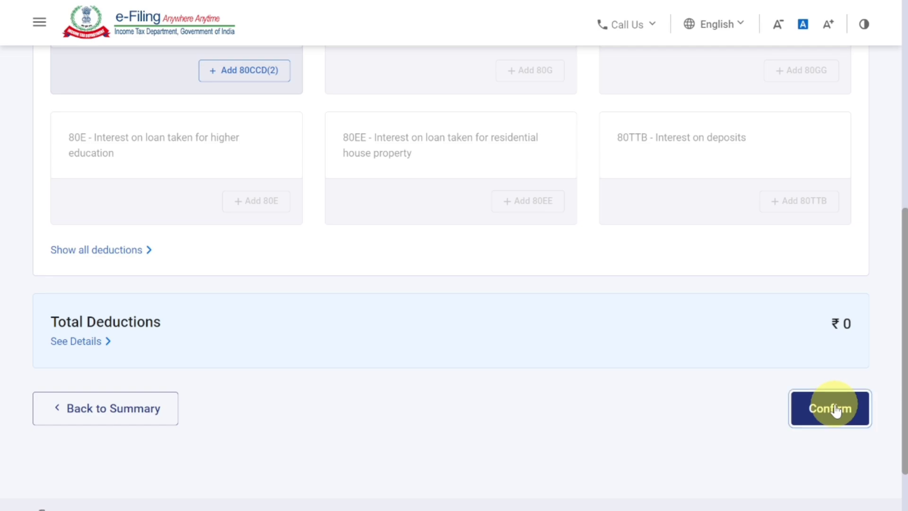
click(840, 406)
Open the Tax Paid section, review the TDS, TCS, advance tax and self-assessment tax entries, and confirm it.
scroll(771, 381, down, 3)
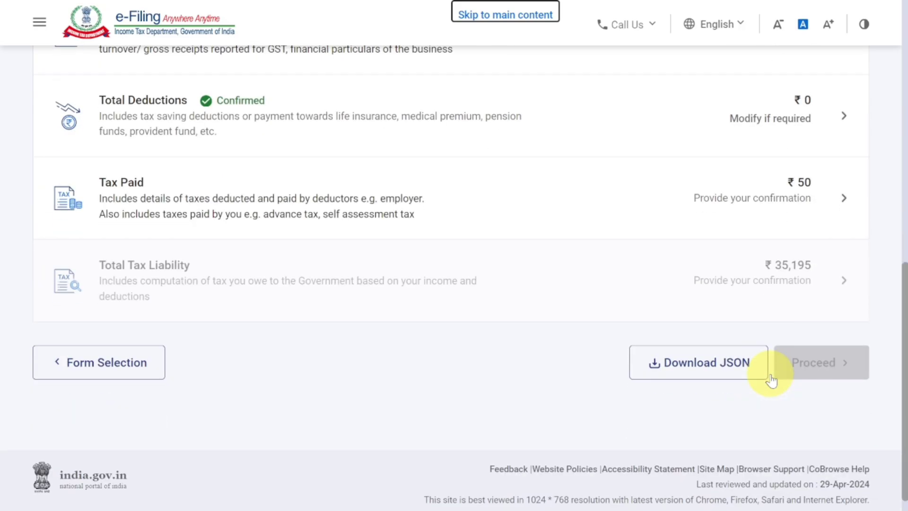
click(791, 197)
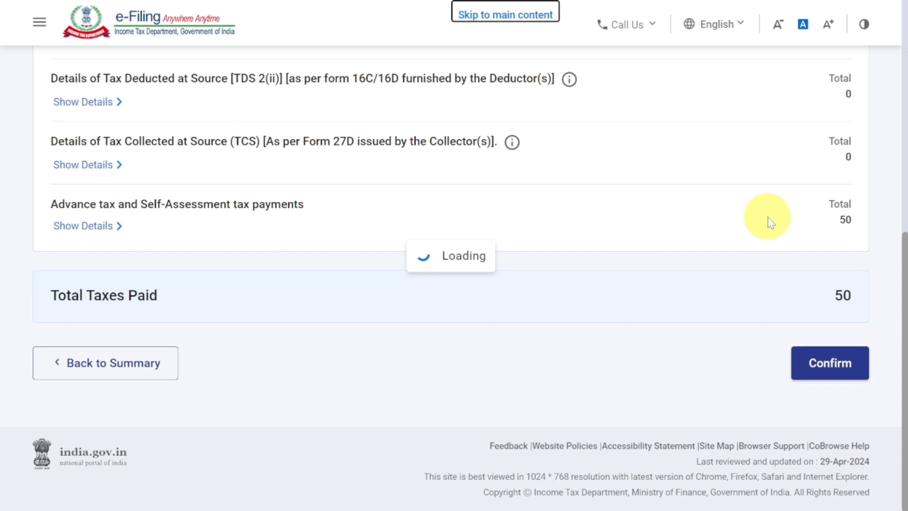
scroll(771, 223, down, 3)
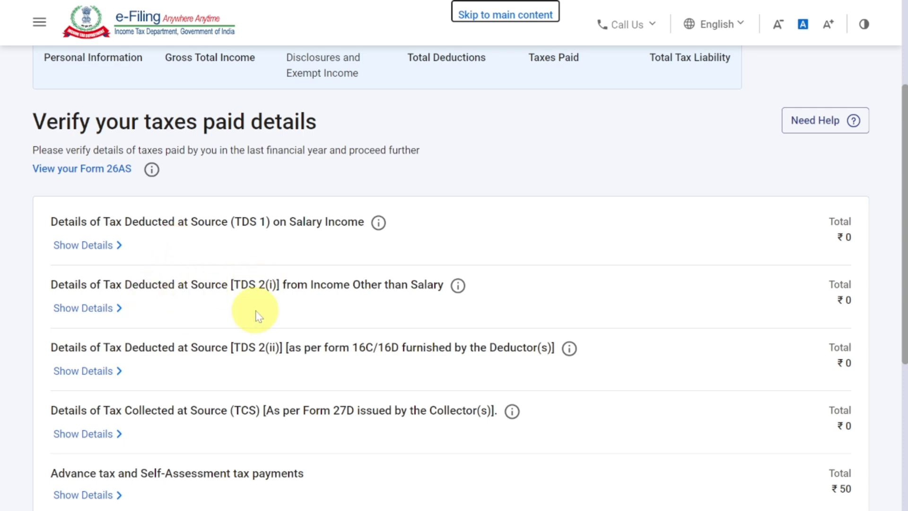
scroll(259, 316, down, 2)
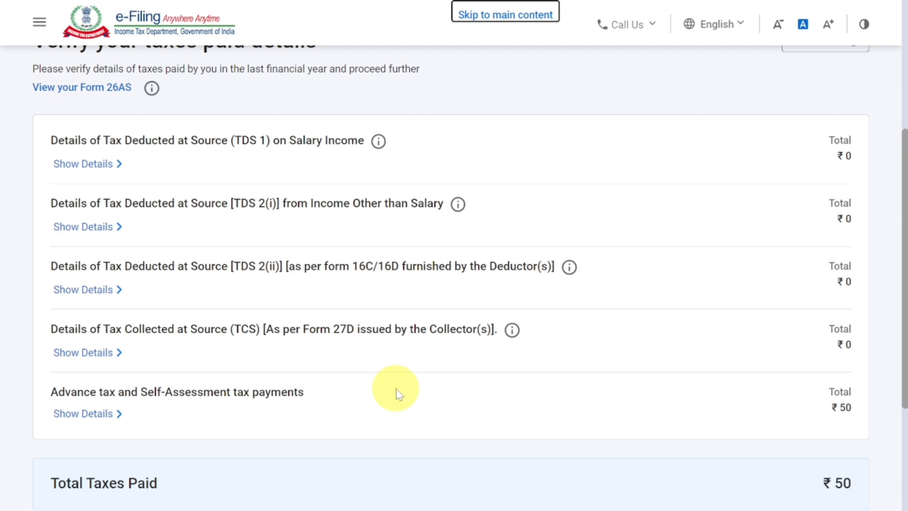
scroll(397, 391, down, 4)
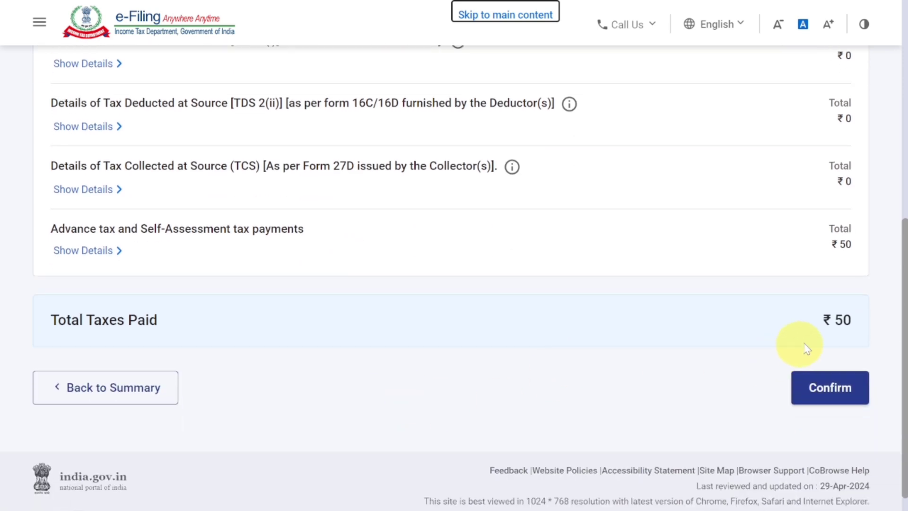
click(841, 393)
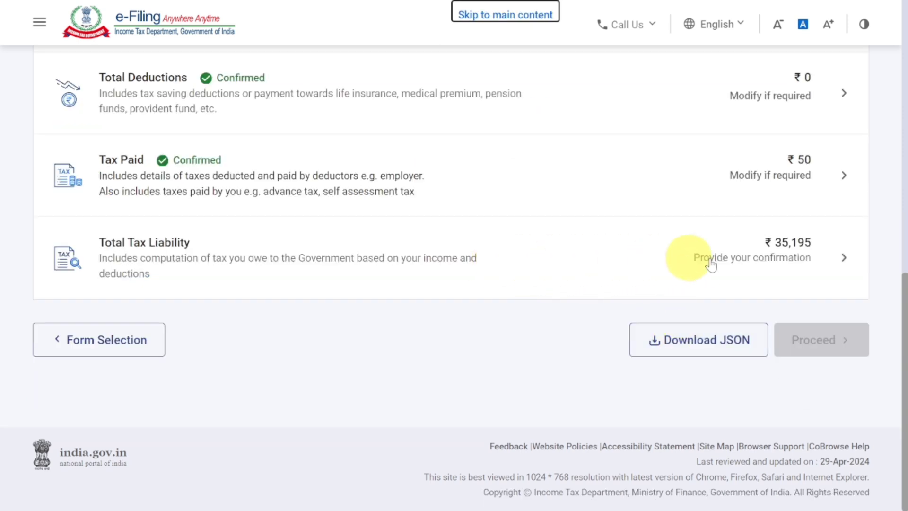
Open the Total Tax Liability section and examine the income computation and the slab-wise calculation of tax payable on total income.
click(798, 256)
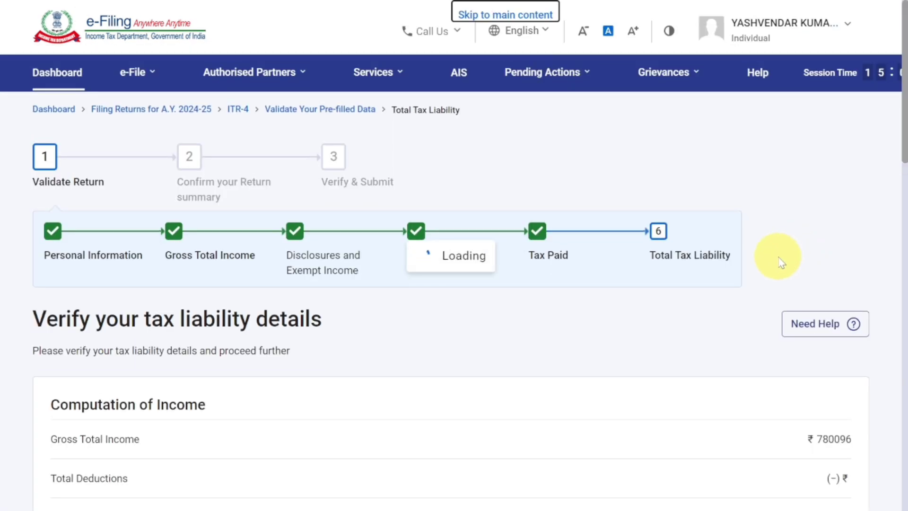
scroll(780, 262, down, 4)
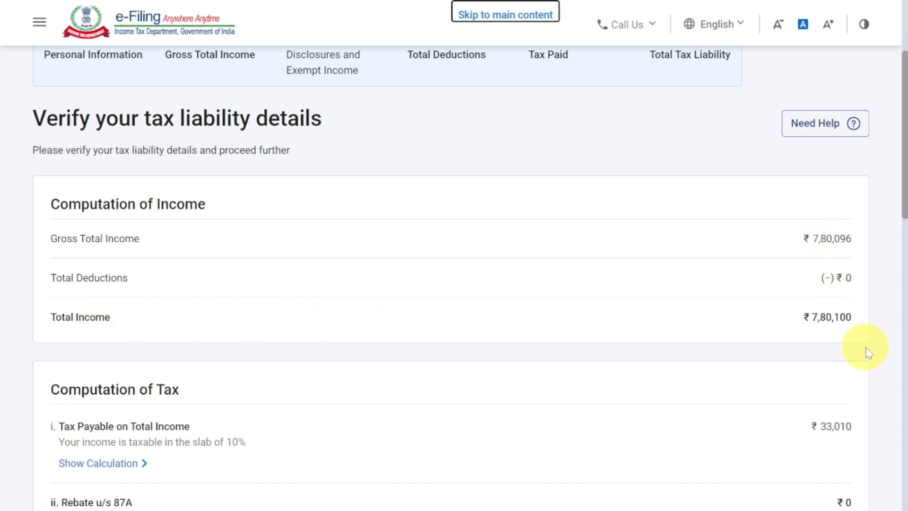
scroll(849, 345, down, 3)
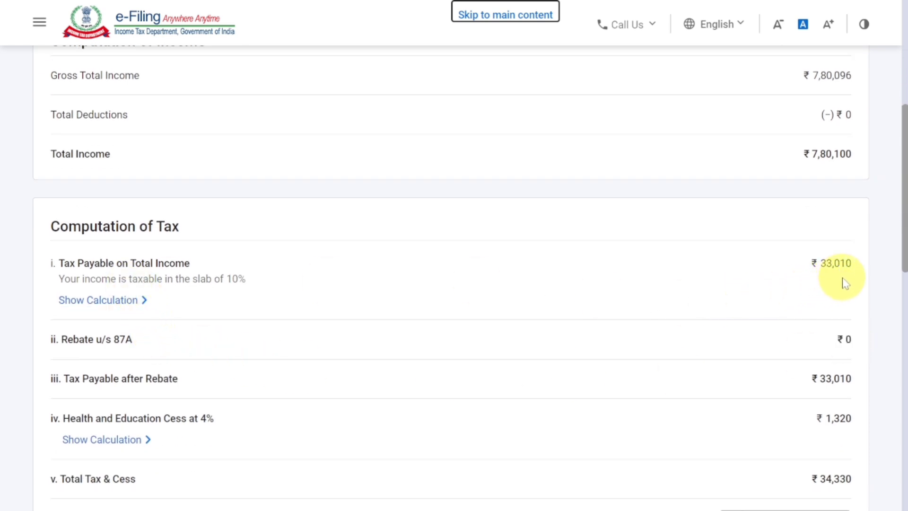
click(93, 302)
scroll(91, 300, down, 2)
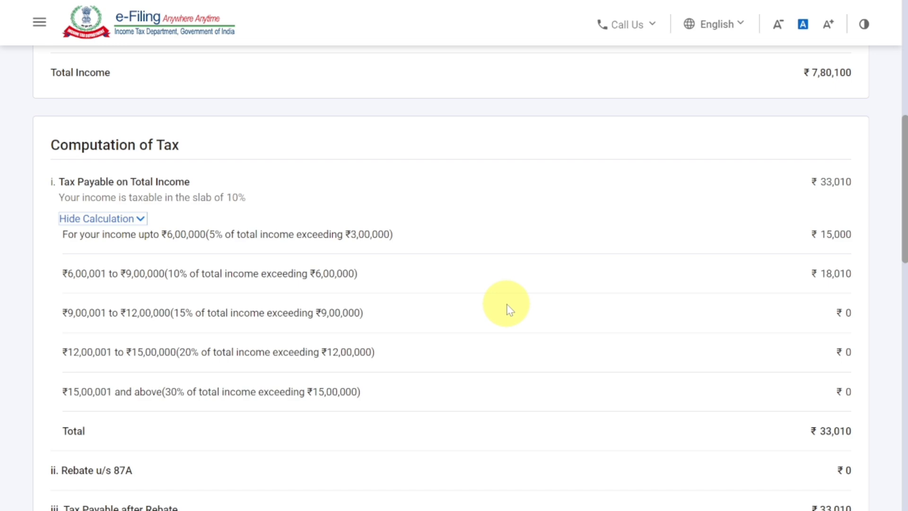
scroll(508, 307, down, 4)
scroll(535, 308, up, 3)
scroll(564, 308, down, 3)
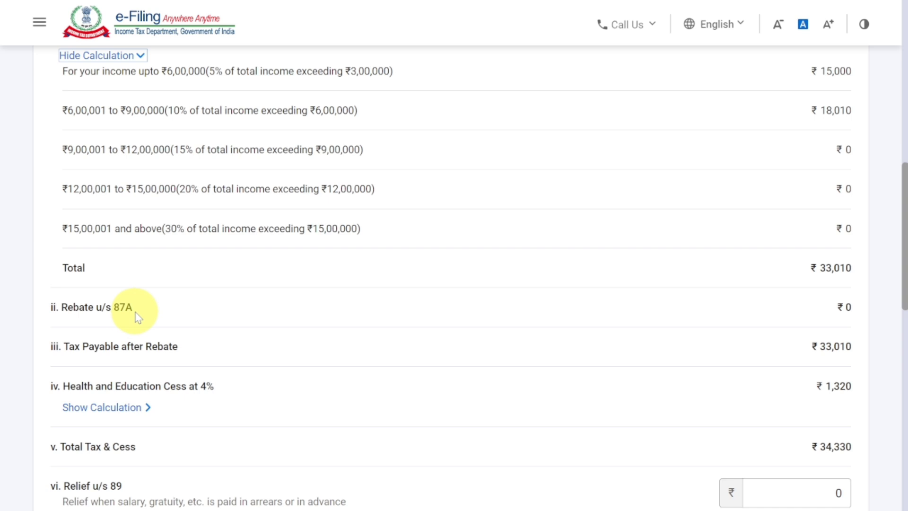
Review the cess, relief u/s 89, interest u/s 234A, 234B and 234C and fee u/s 234F, and confirm the Total Tax Liability section.
scroll(137, 316, down, 3)
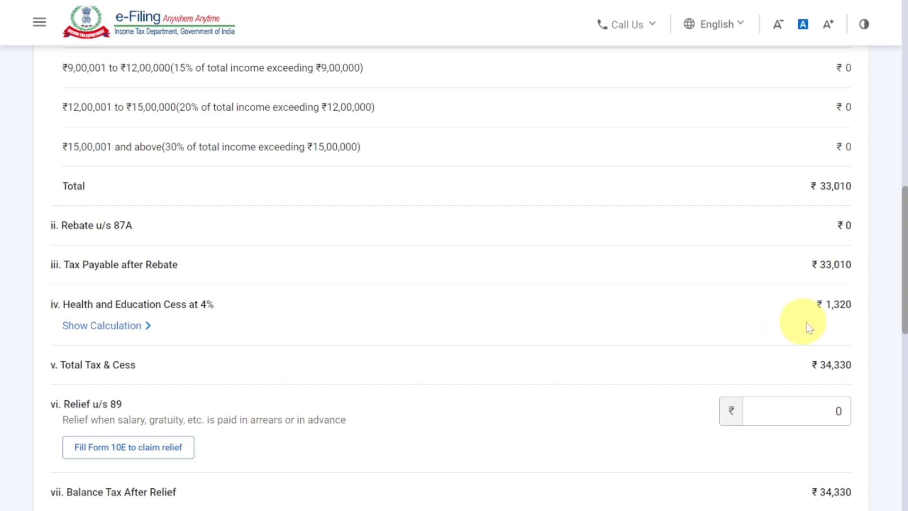
scroll(573, 347, down, 2)
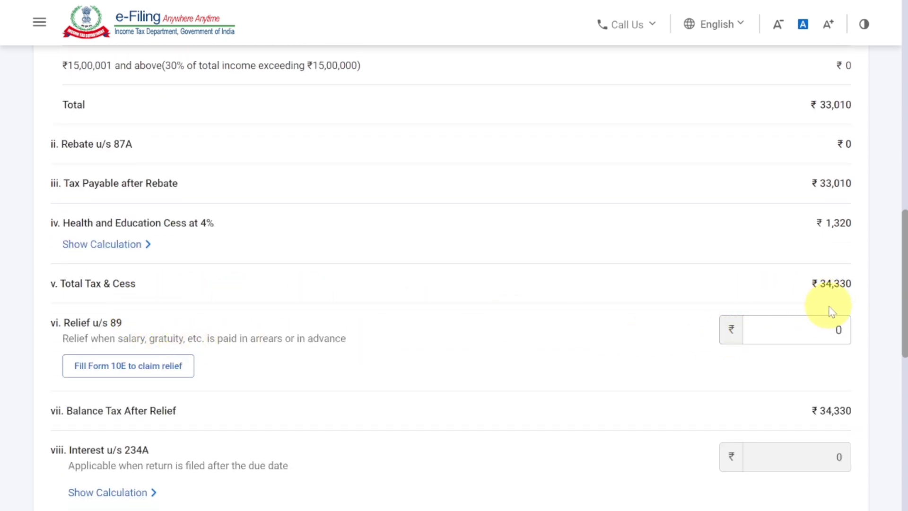
scroll(835, 308, down, 5)
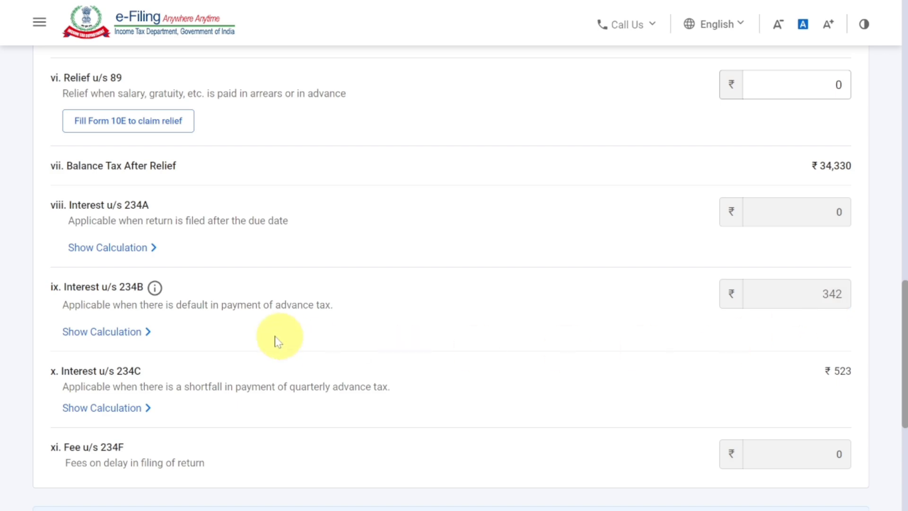
scroll(781, 367, down, 6)
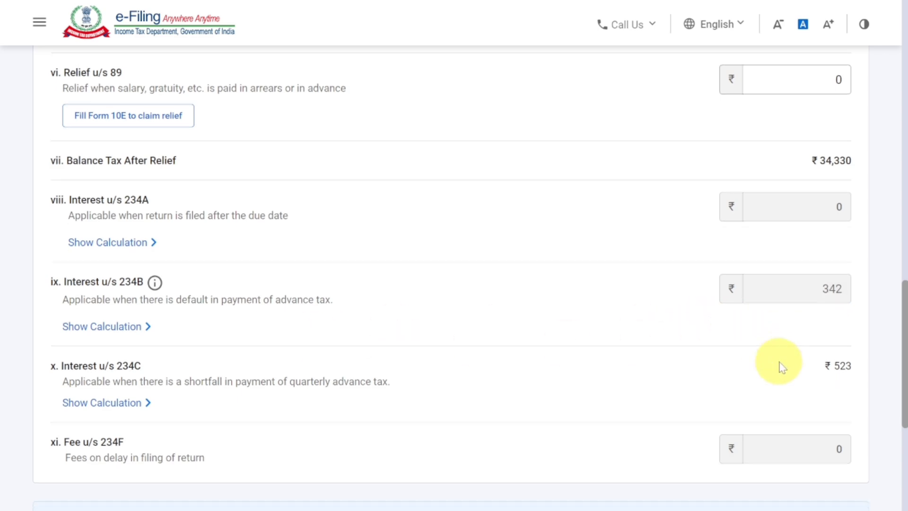
click(823, 350)
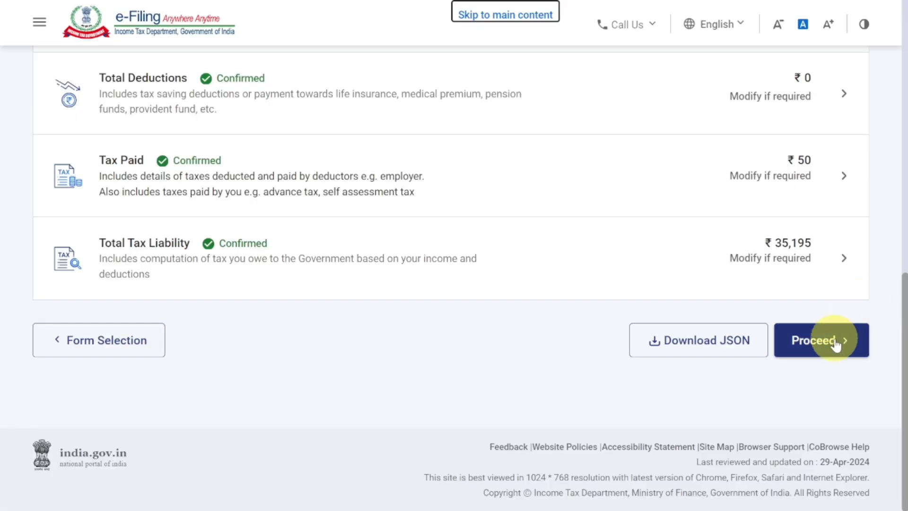
Proceed to the return's tax summary and review the taxable income, tax payable, tax paid and amount payable.
click(836, 345)
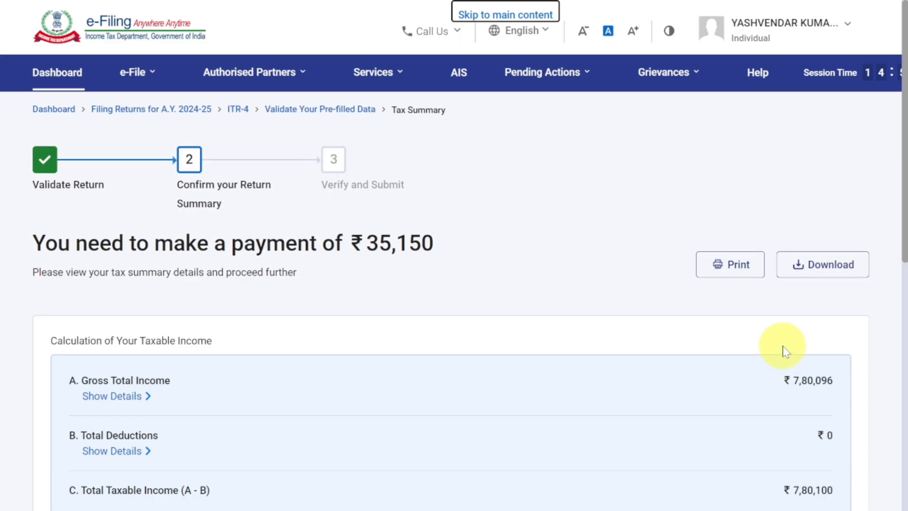
scroll(783, 351, down, 3)
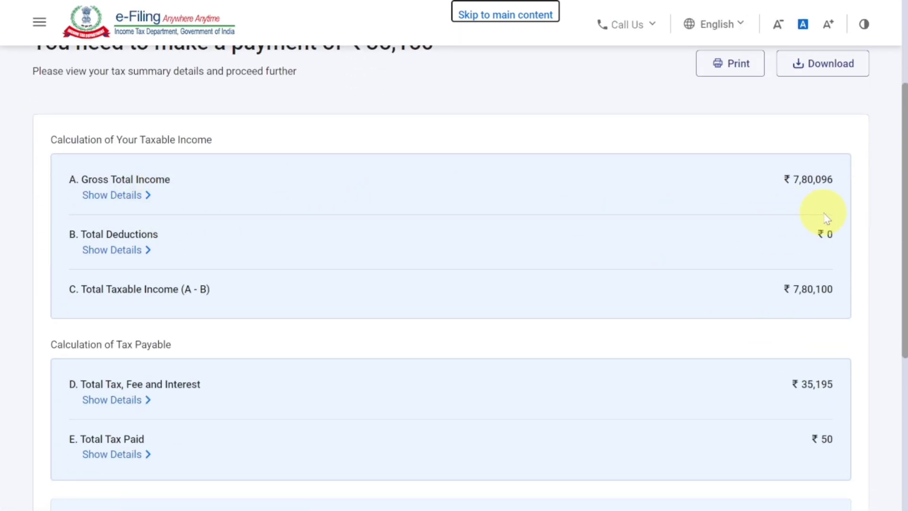
scroll(798, 269, down, 2)
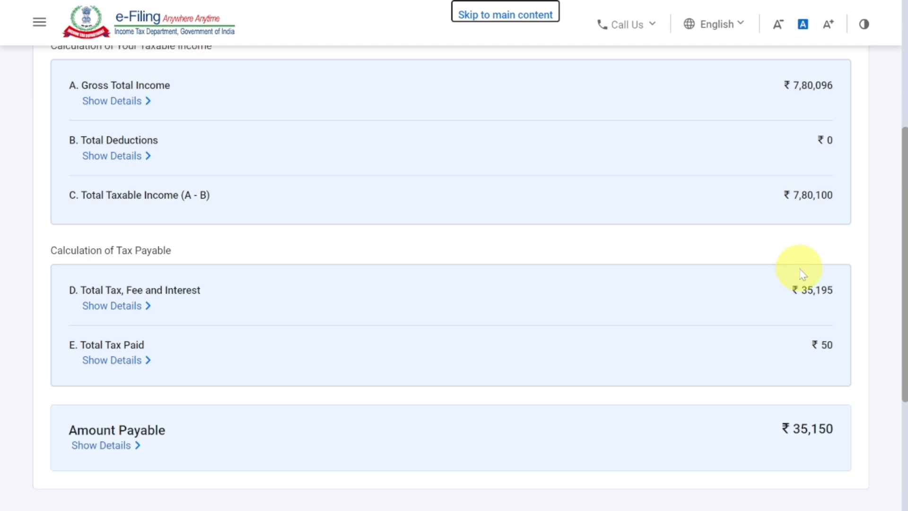
scroll(803, 274, down, 2)
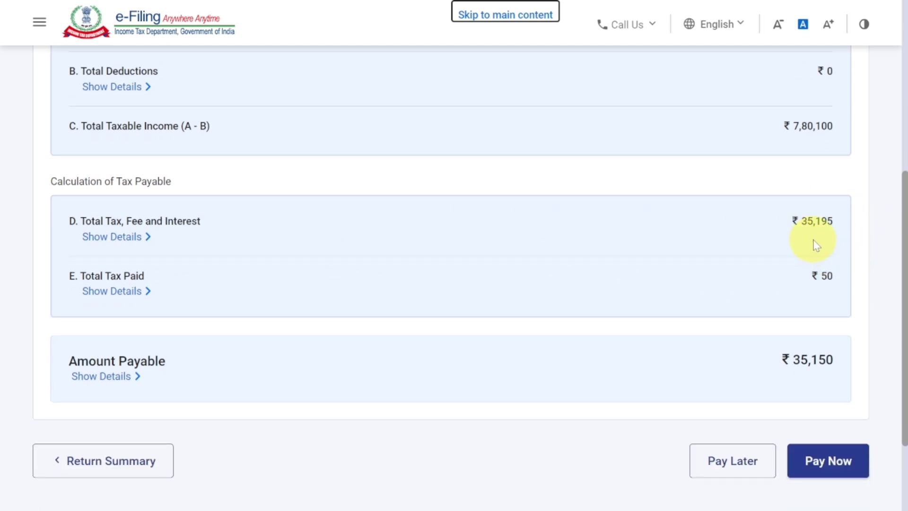
scroll(817, 245, down, 2)
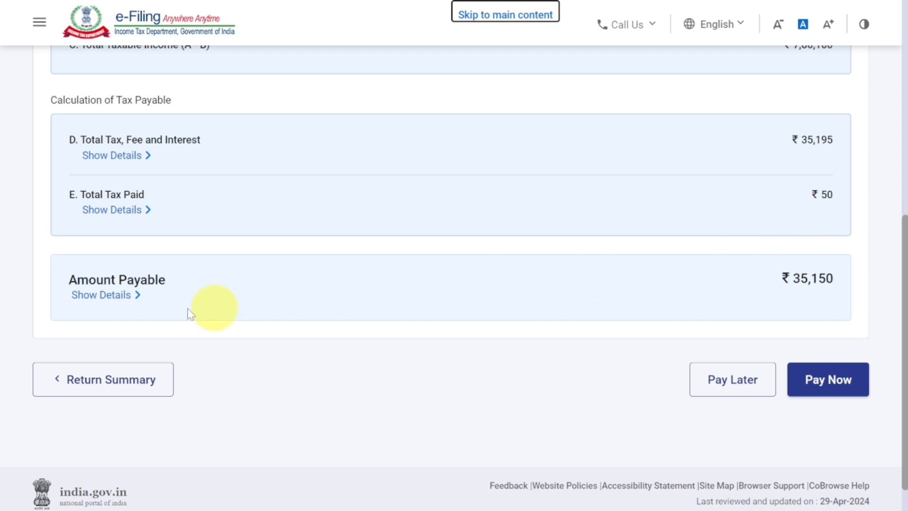